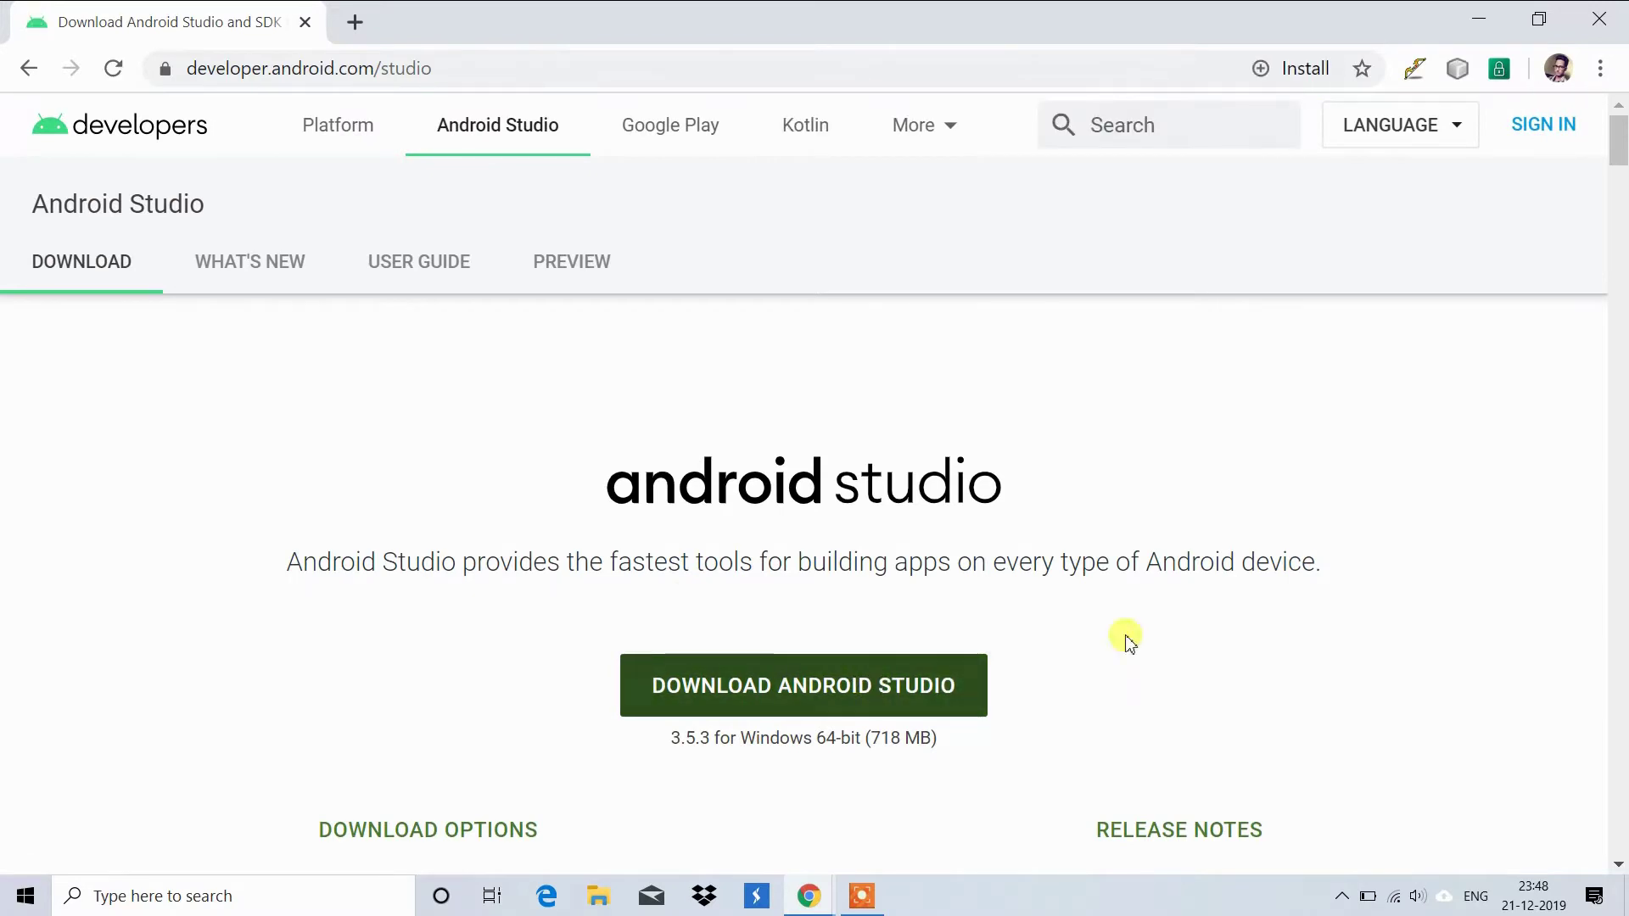
# Accept the terms and conditions and download the Android Studio 3.5.3 installer for Windows
pyautogui.click(823, 692)
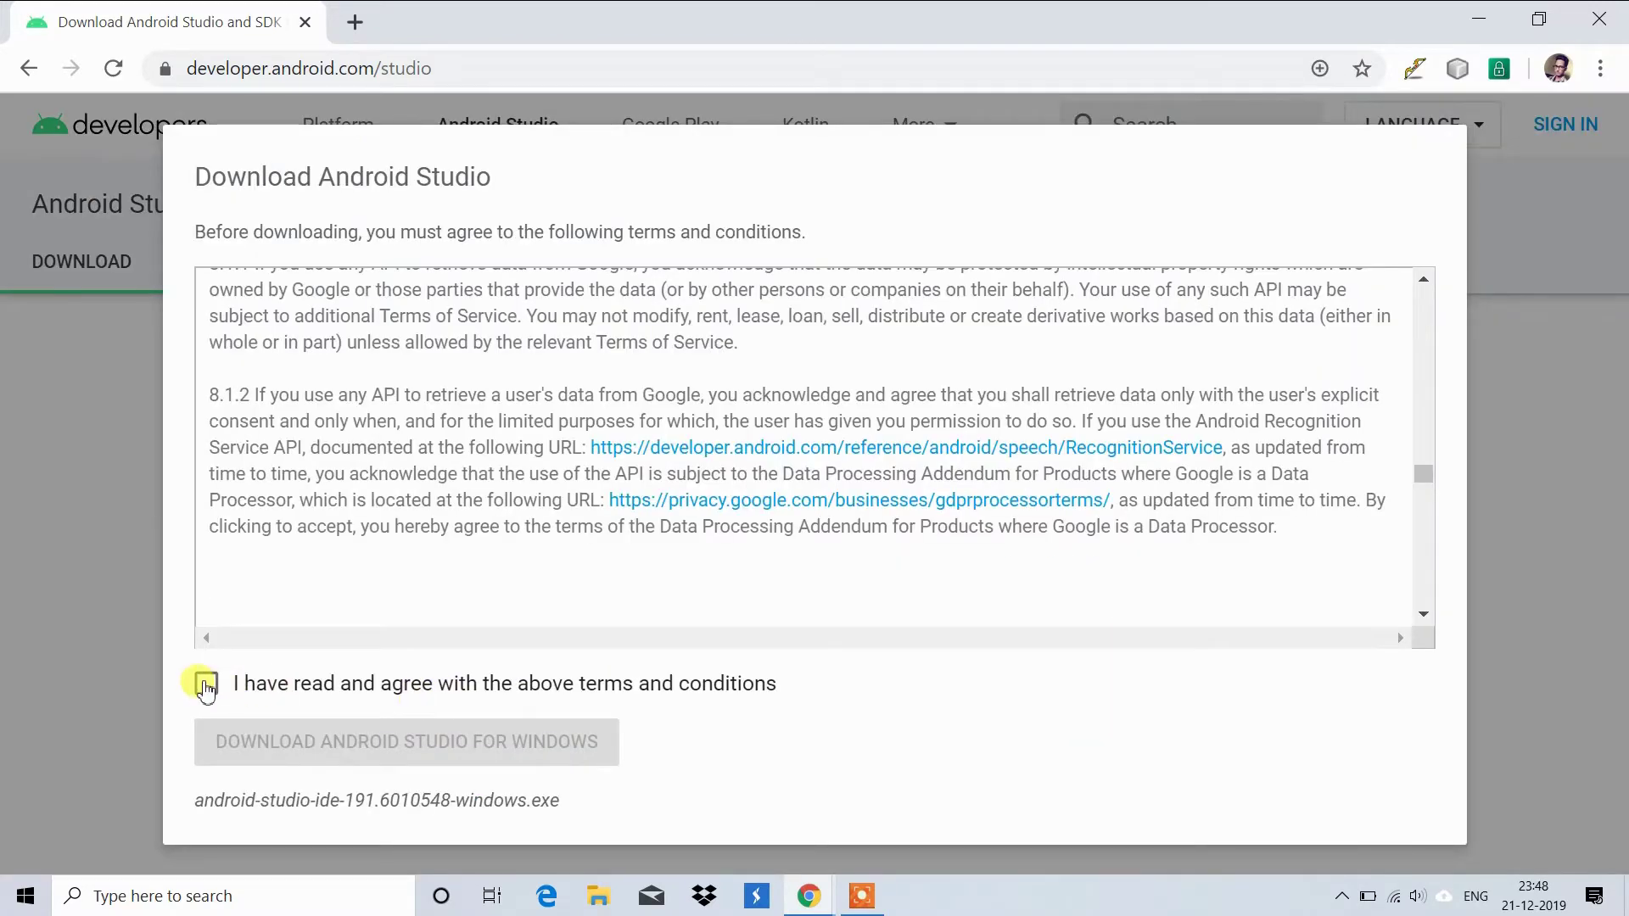
pyautogui.click(206, 685)
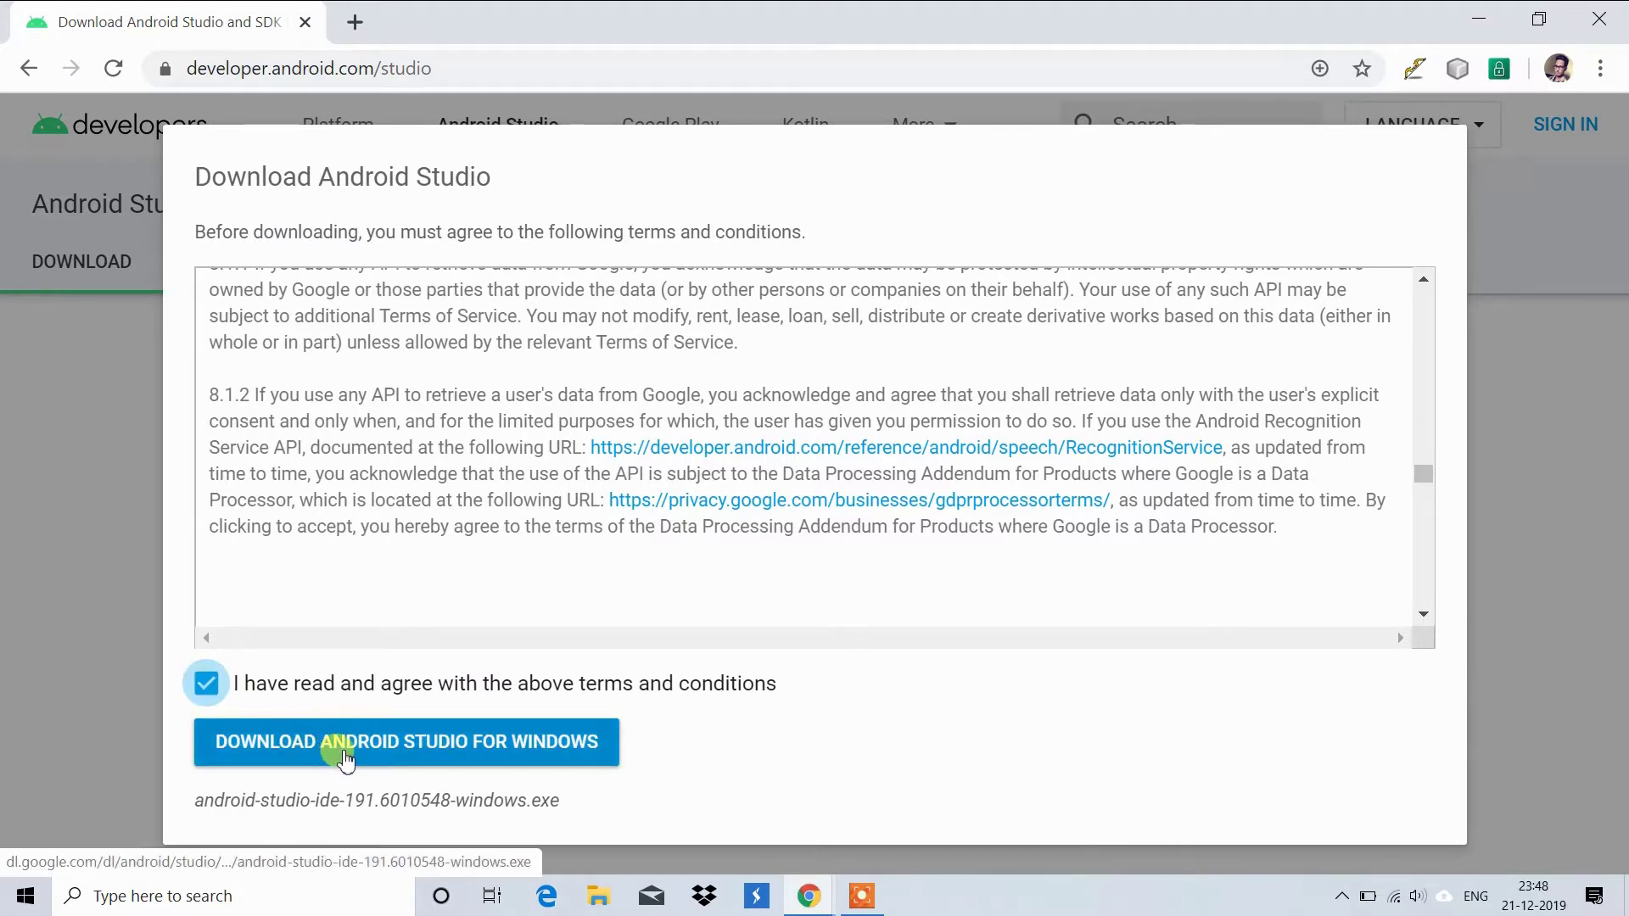
pyautogui.click(399, 754)
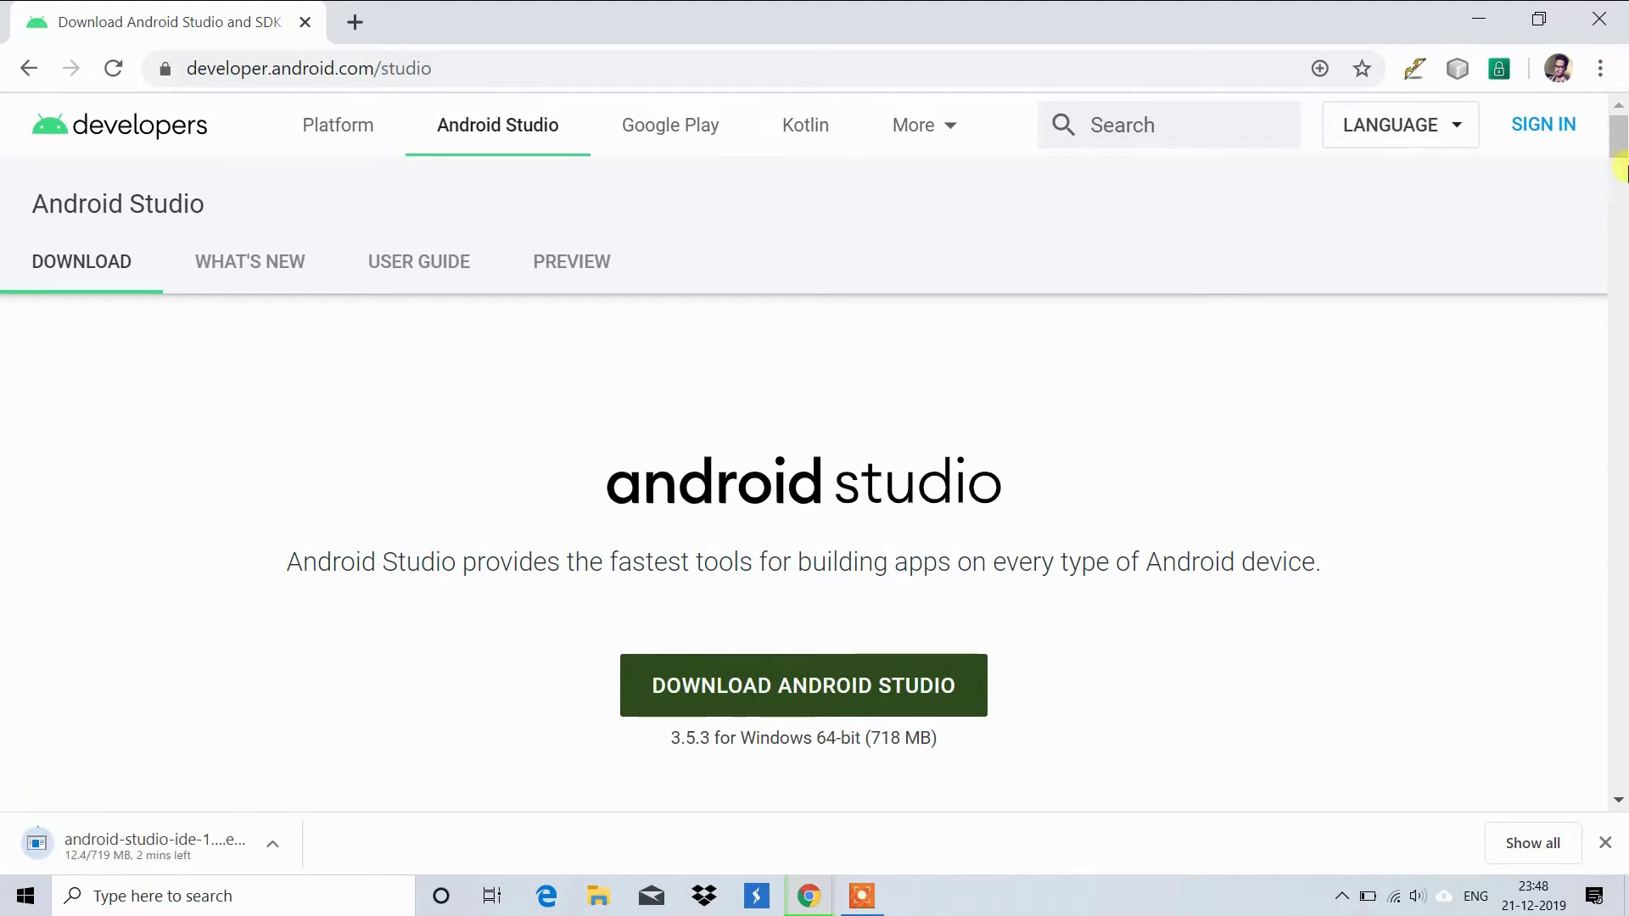
# Examine the system requirements for Windows, Mac, Linux and Chrome OS on the download page
pyautogui.moveTo(1621, 145); pyautogui.dragTo(1621, 679)
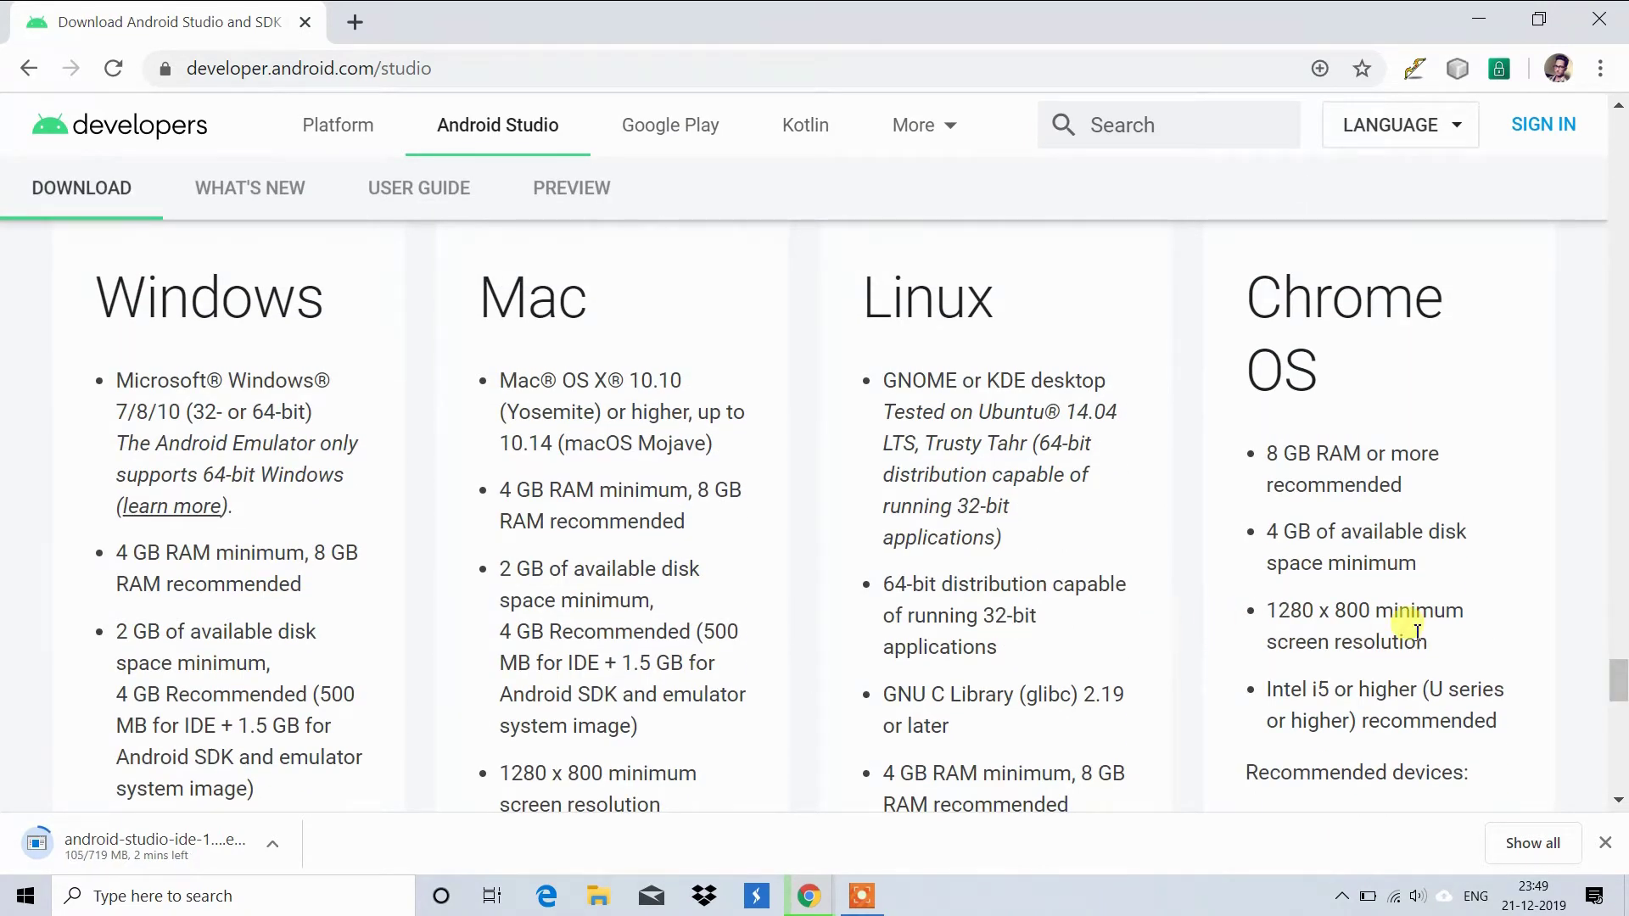
pyautogui.click(1620, 109)
pyautogui.click(1621, 108)
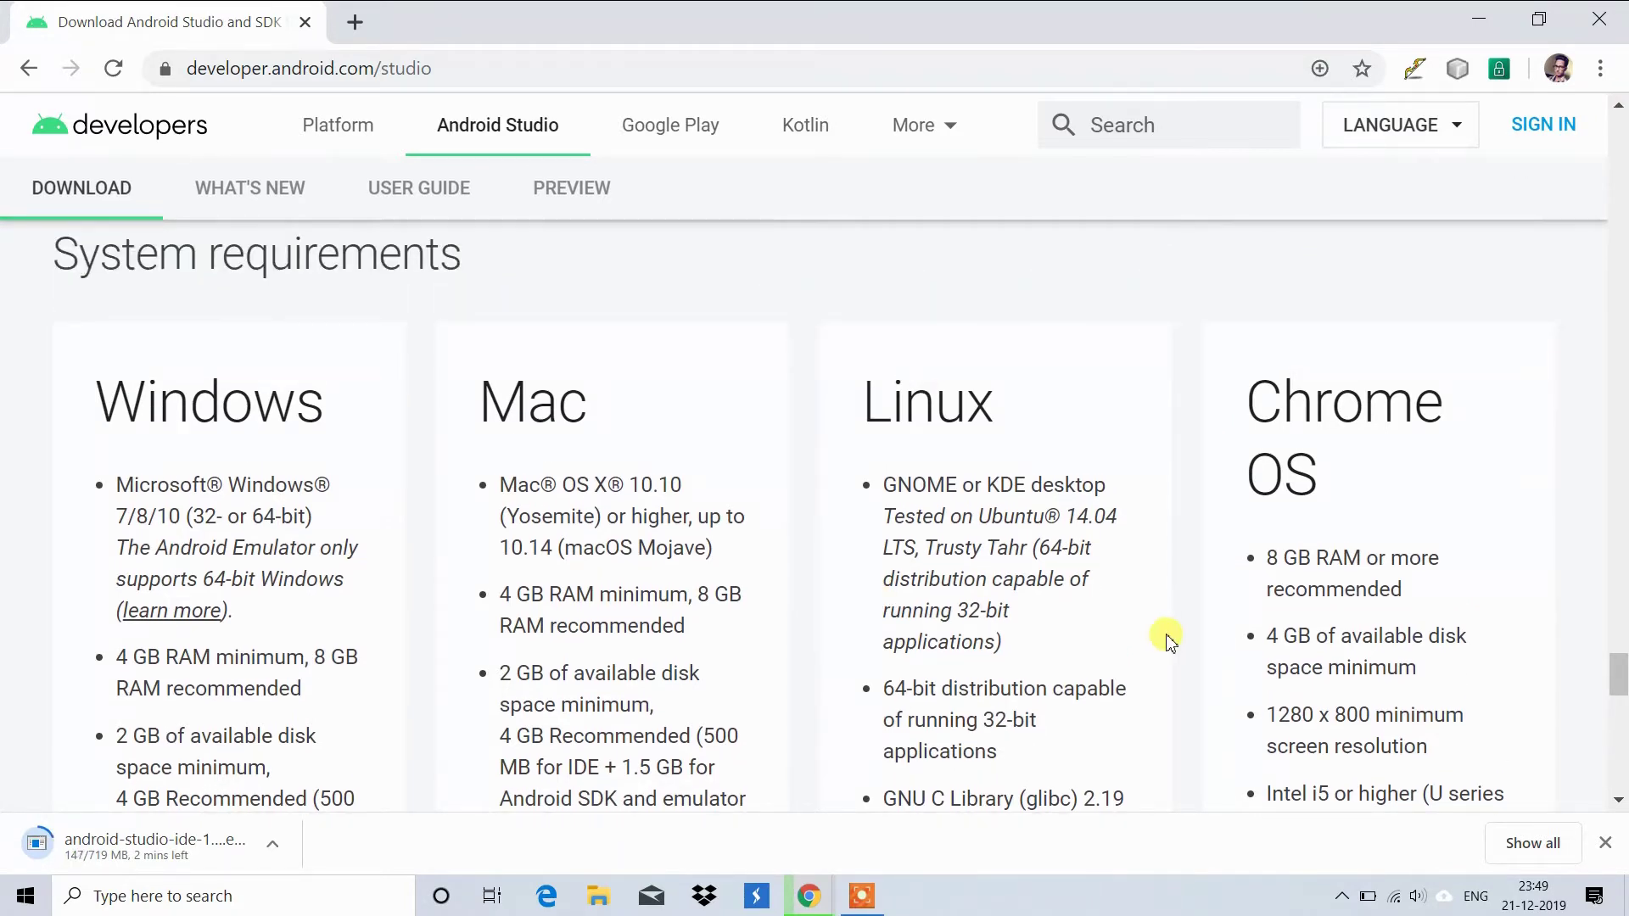
pyautogui.scroll(-4, 363, 771)
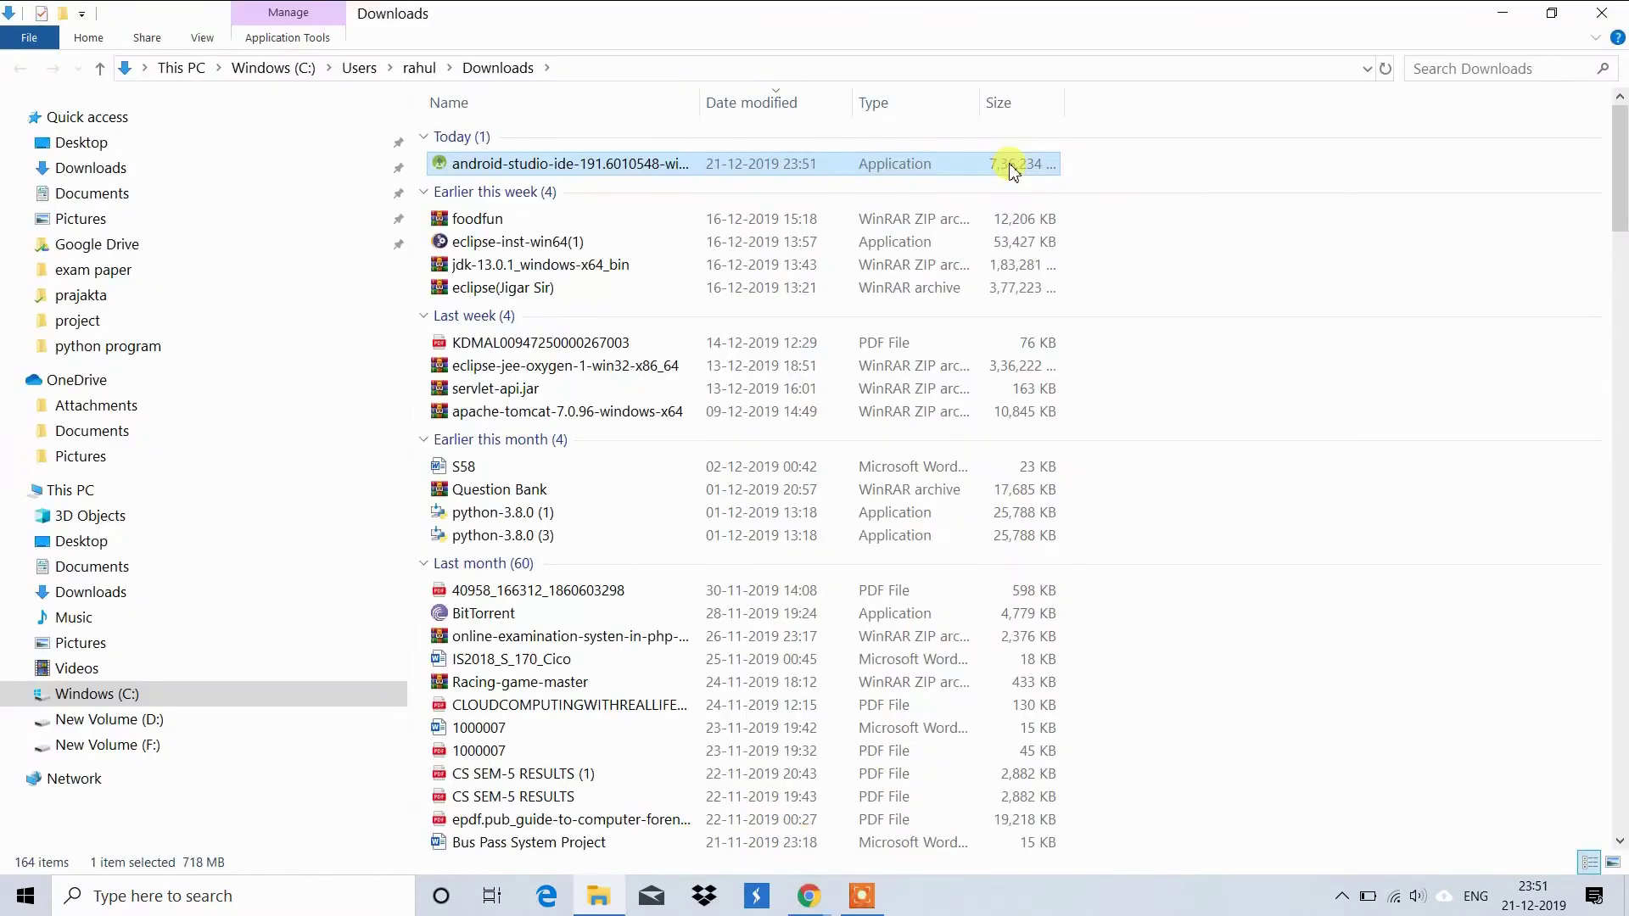
# Run the downloaded android-studio-ide-191.6010548-windows installer as administrator from the Downloads folder
pyautogui.doubleClick(1009, 167)
pyautogui.rightClick(1012, 165)
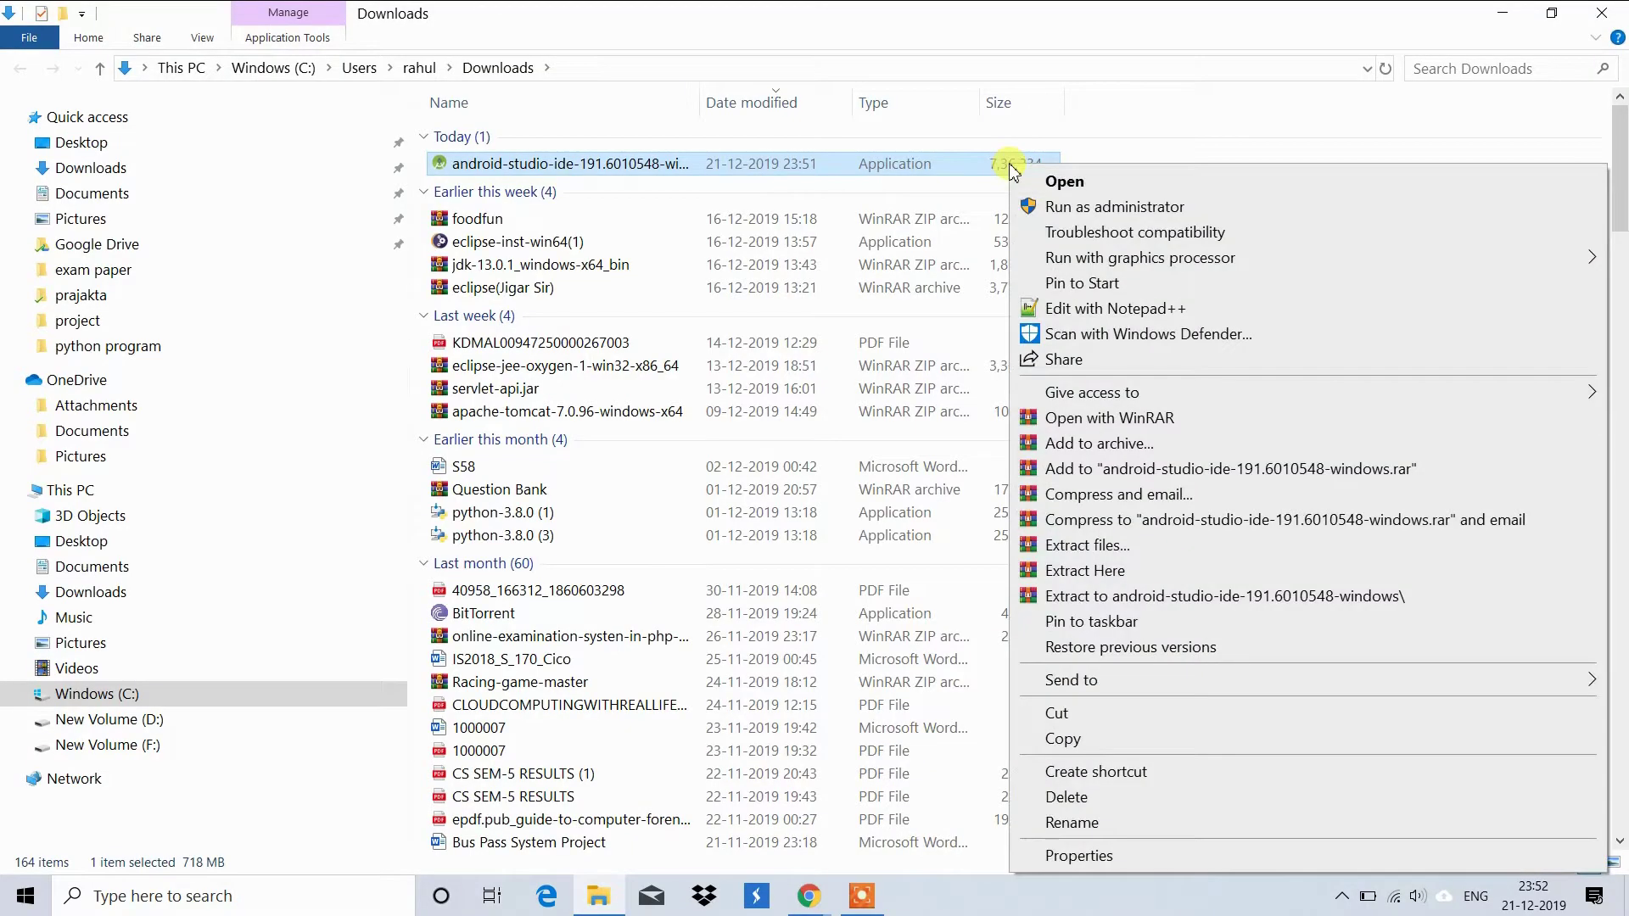
pyautogui.click(1057, 208)
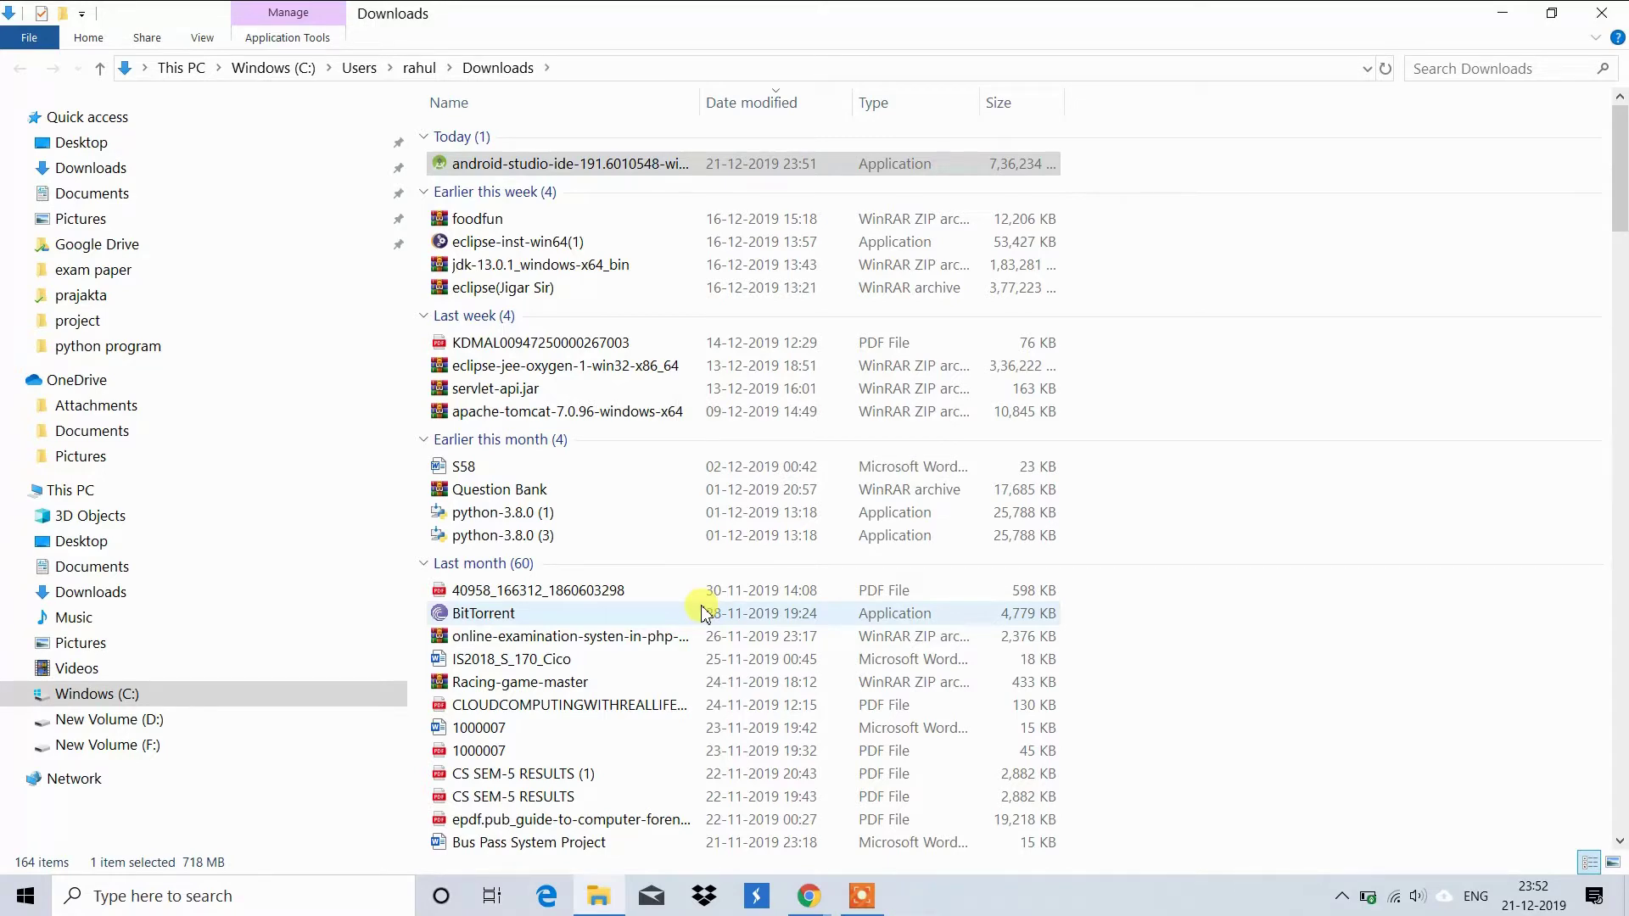
pyautogui.click(1103, 494)
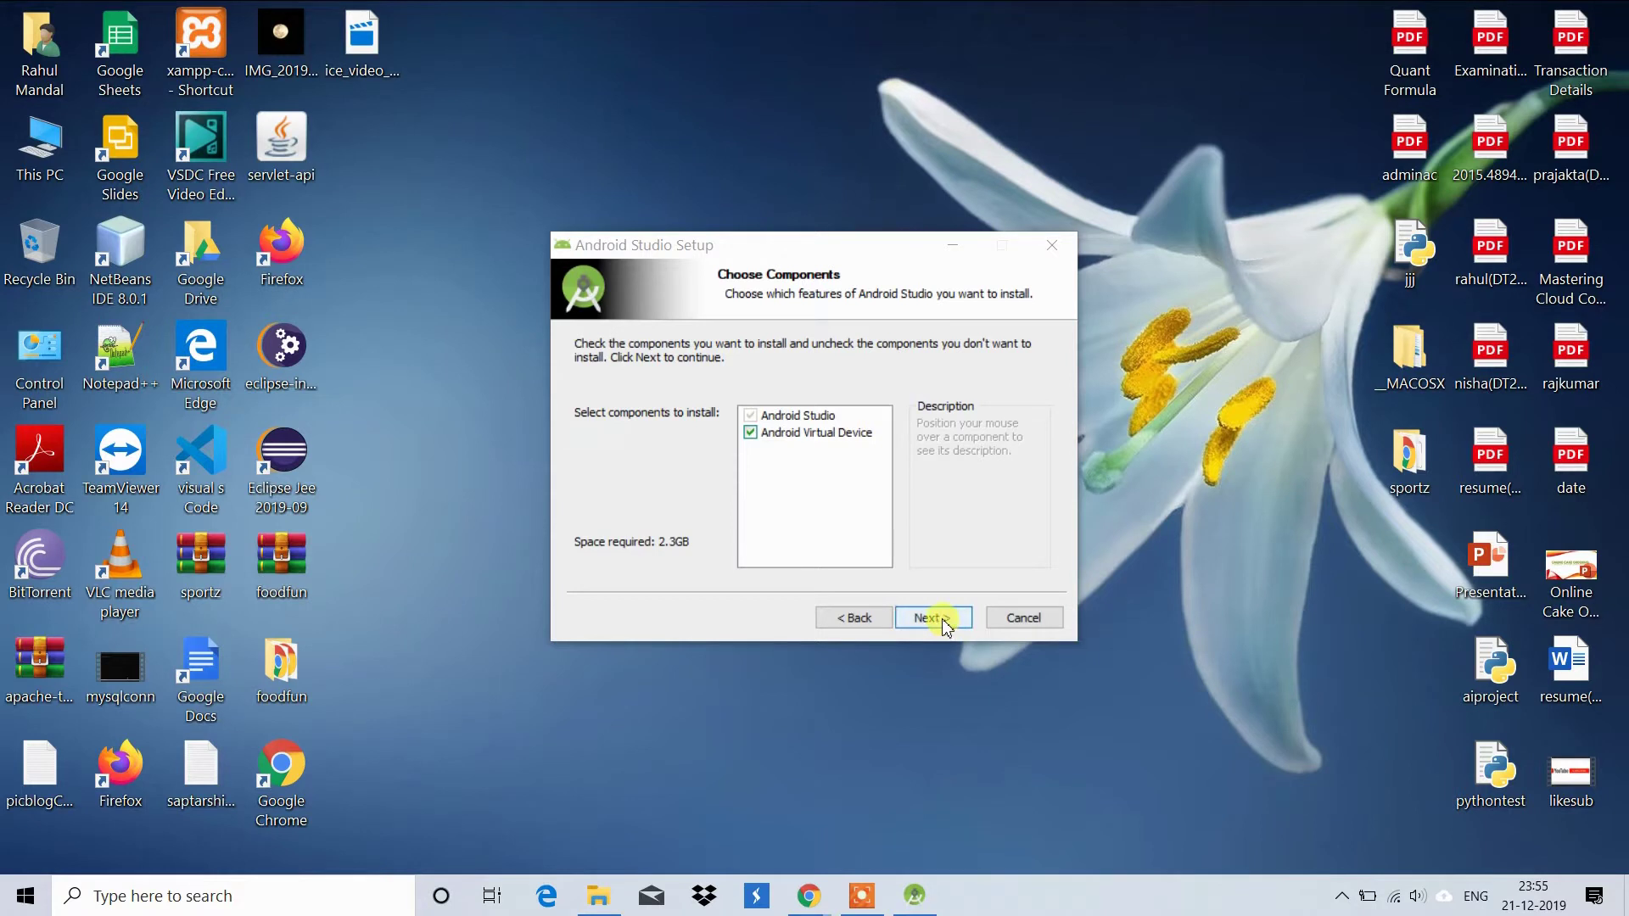
# Install Android Studio with Android Virtual Device in C:\Program Files\Android\Android Studio, and finish setup with Start Android Studio enabled
pyautogui.click(943, 623)
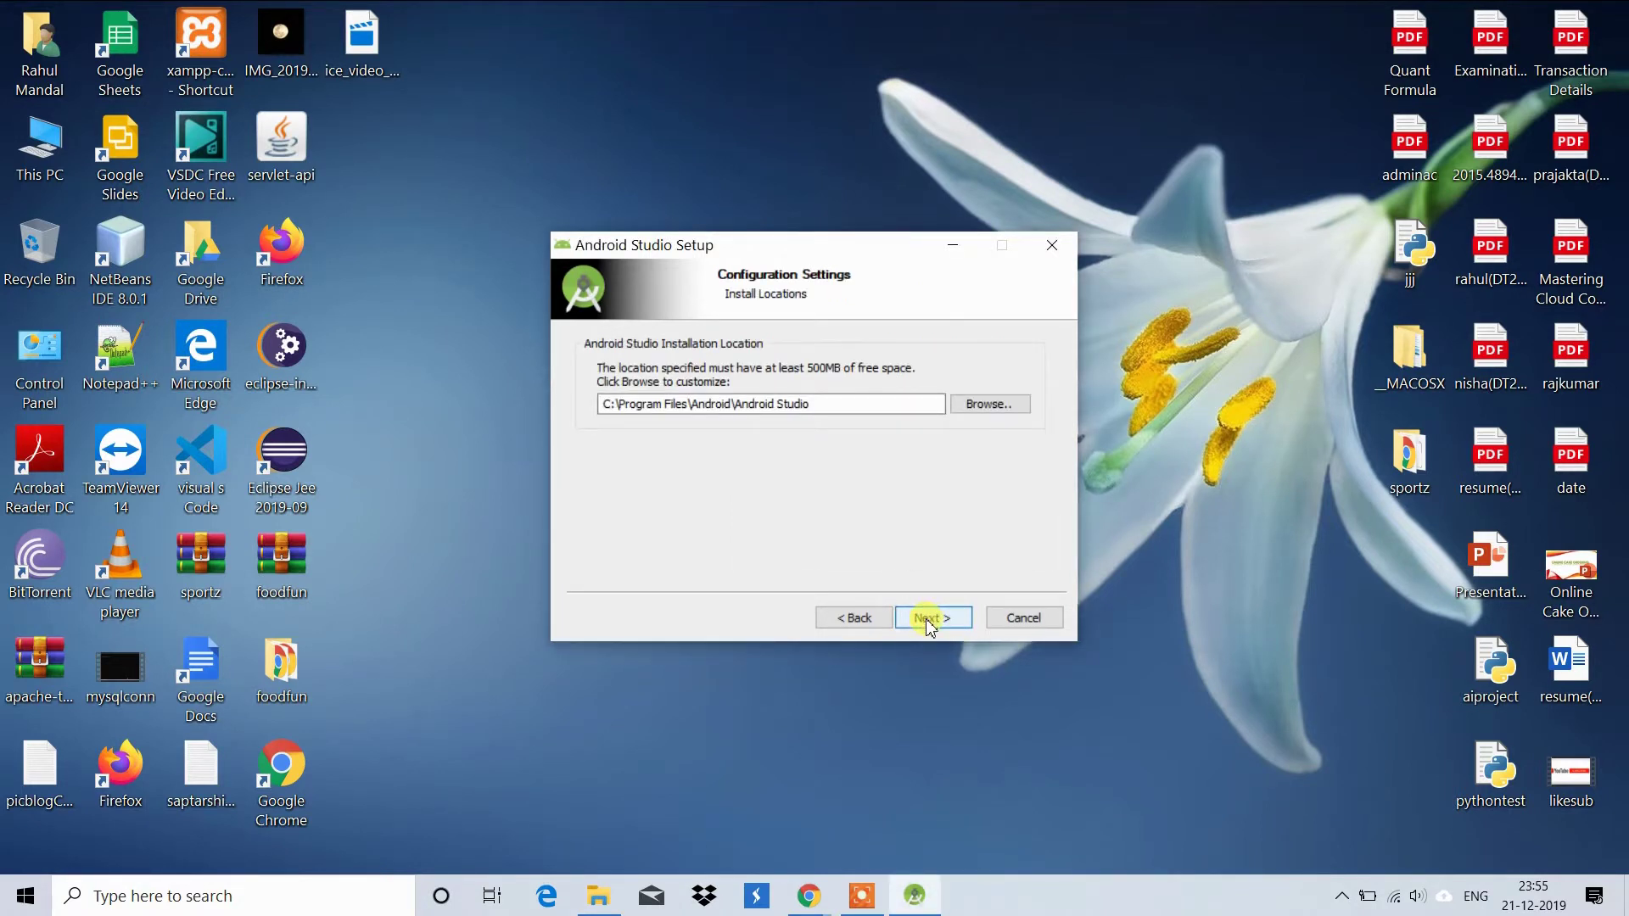
pyautogui.click(931, 621)
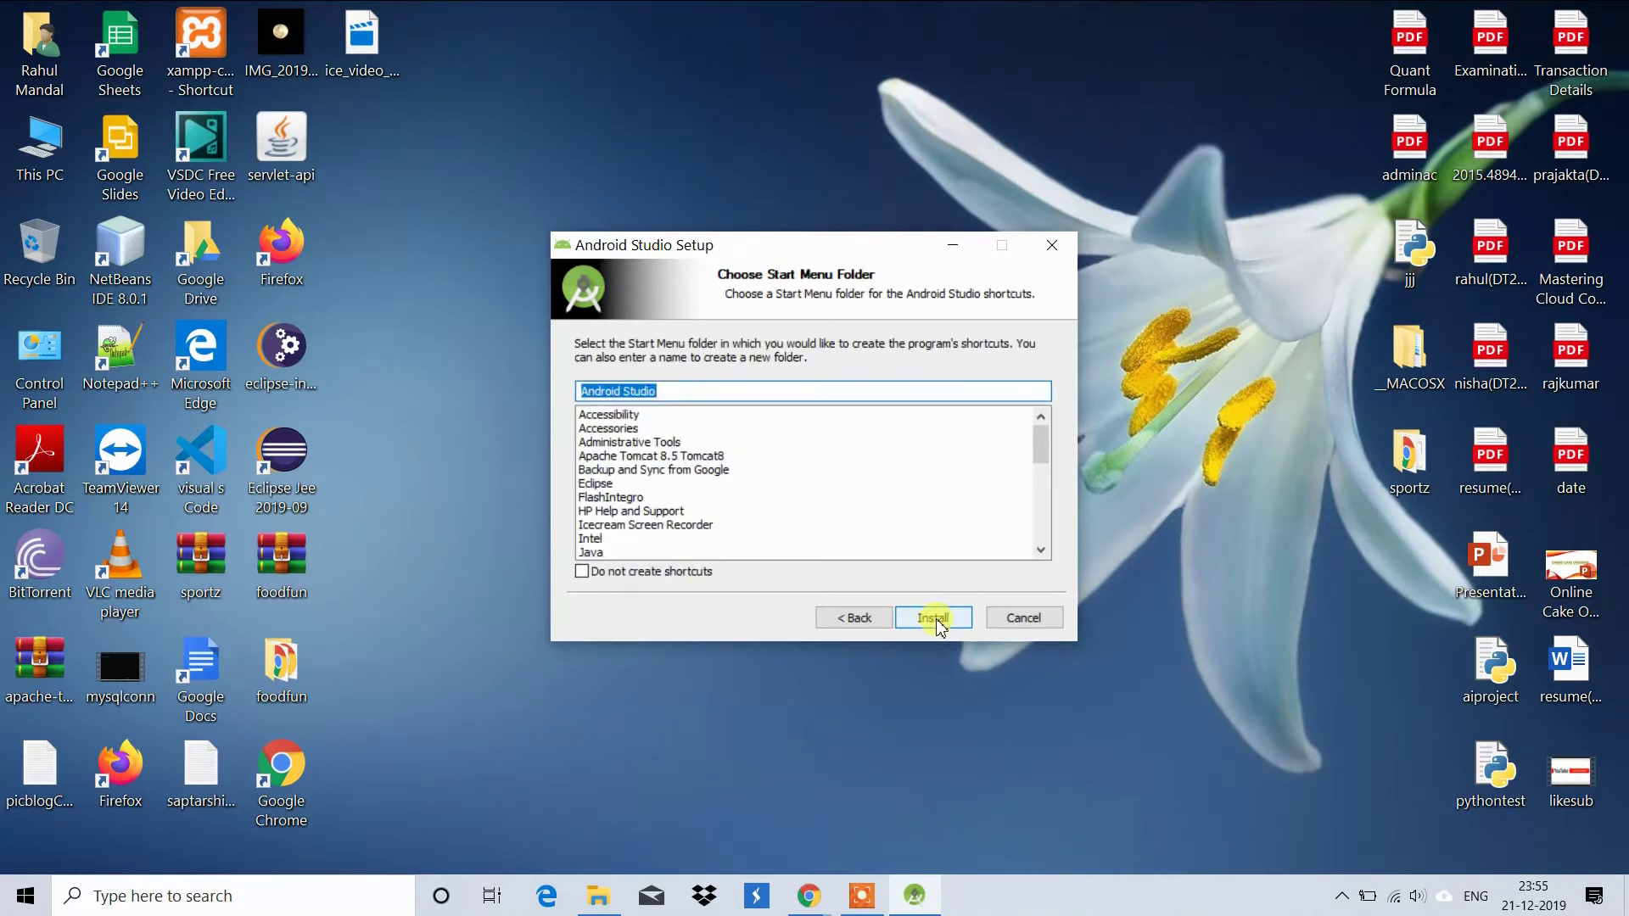
pyautogui.click(936, 622)
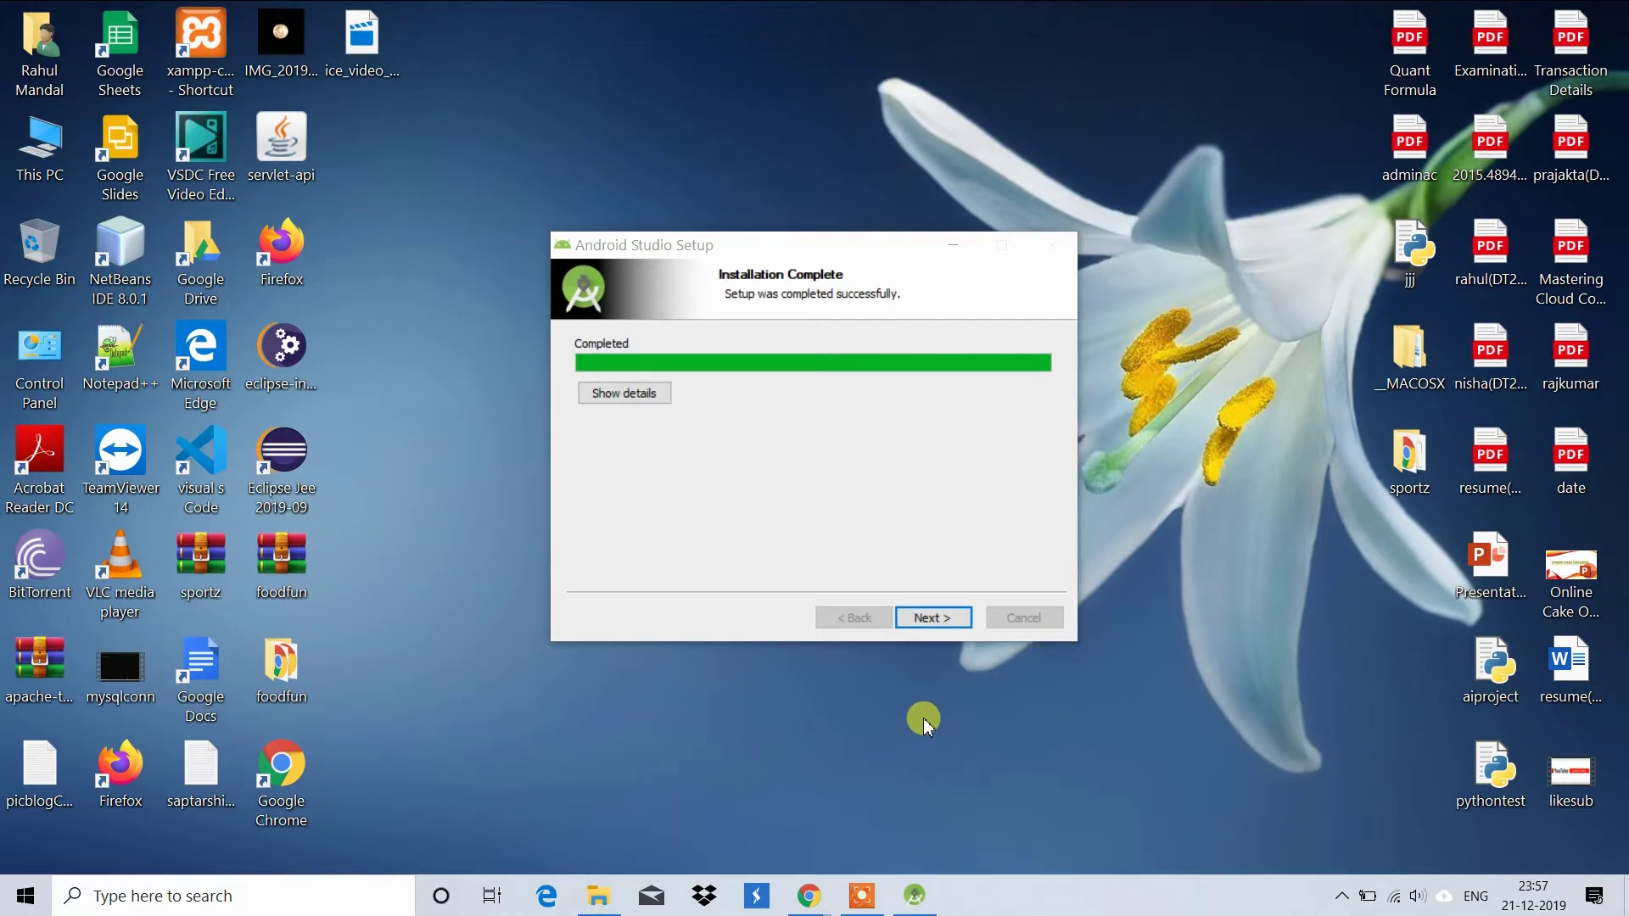
pyautogui.click(933, 618)
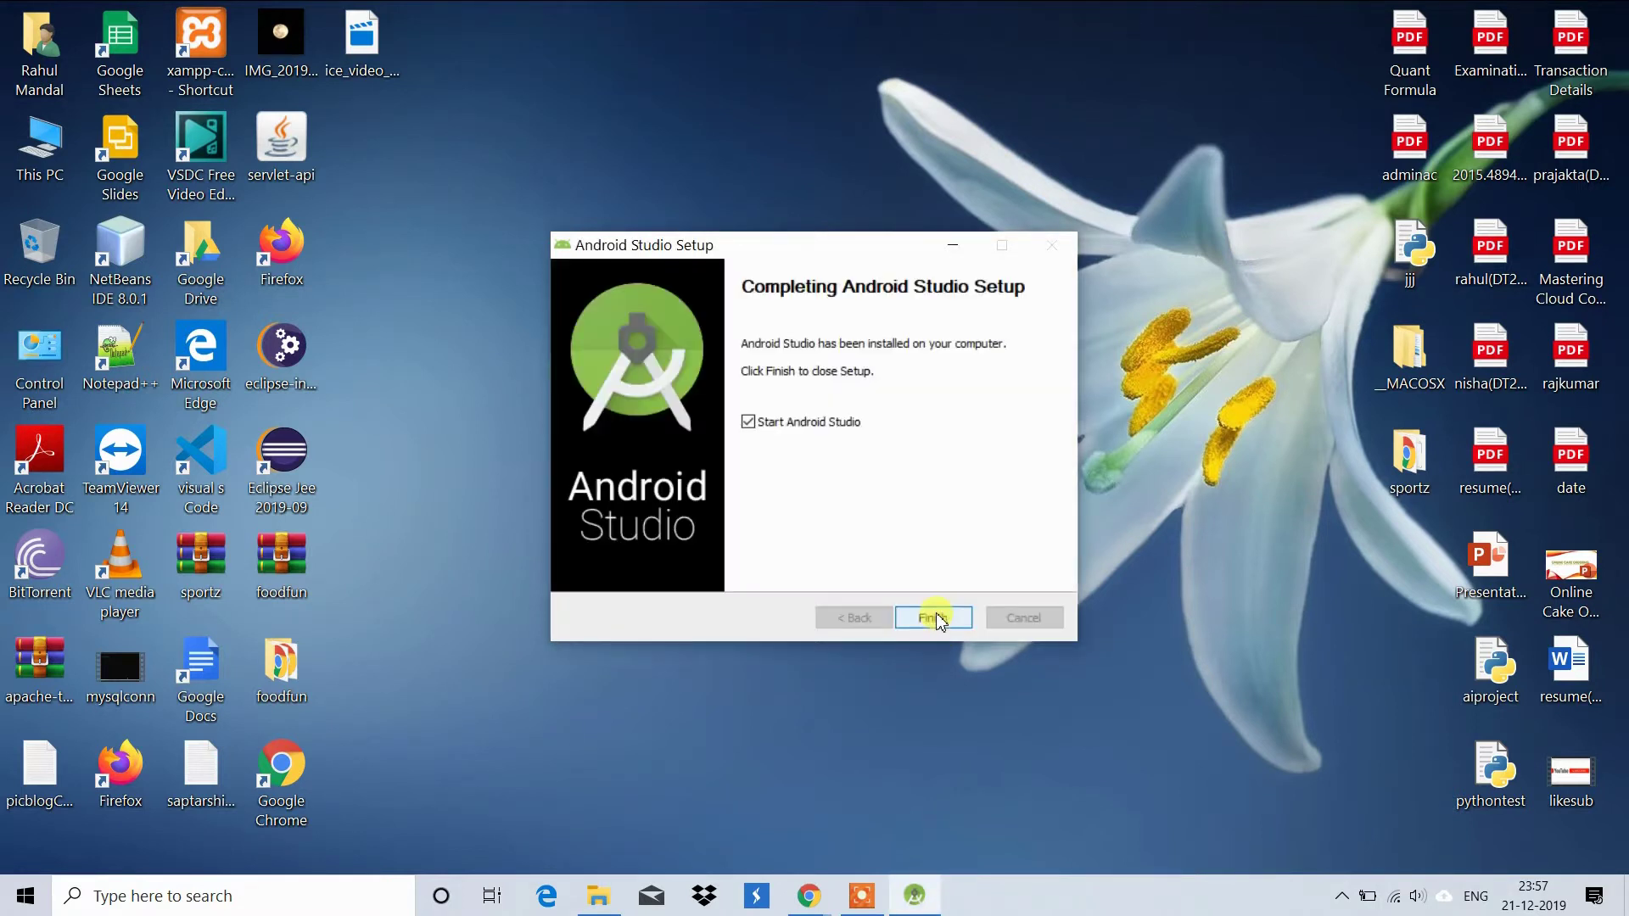
pyautogui.click(937, 618)
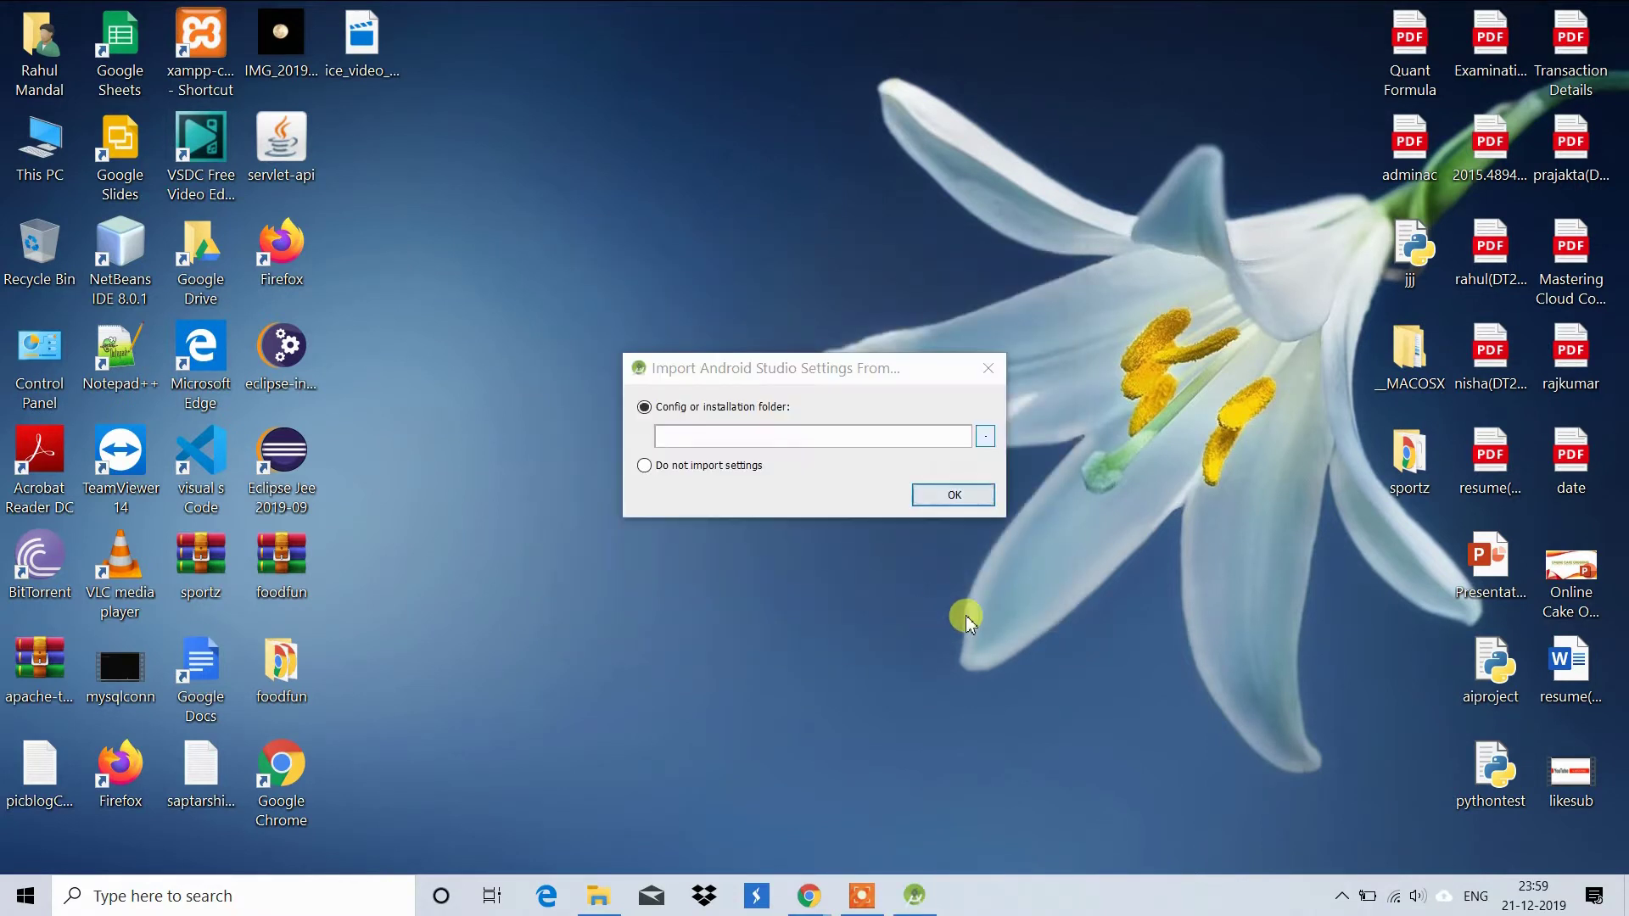
# Confirm the settings import dialog and decline sending usage statistics to Google
pyautogui.click(941, 498)
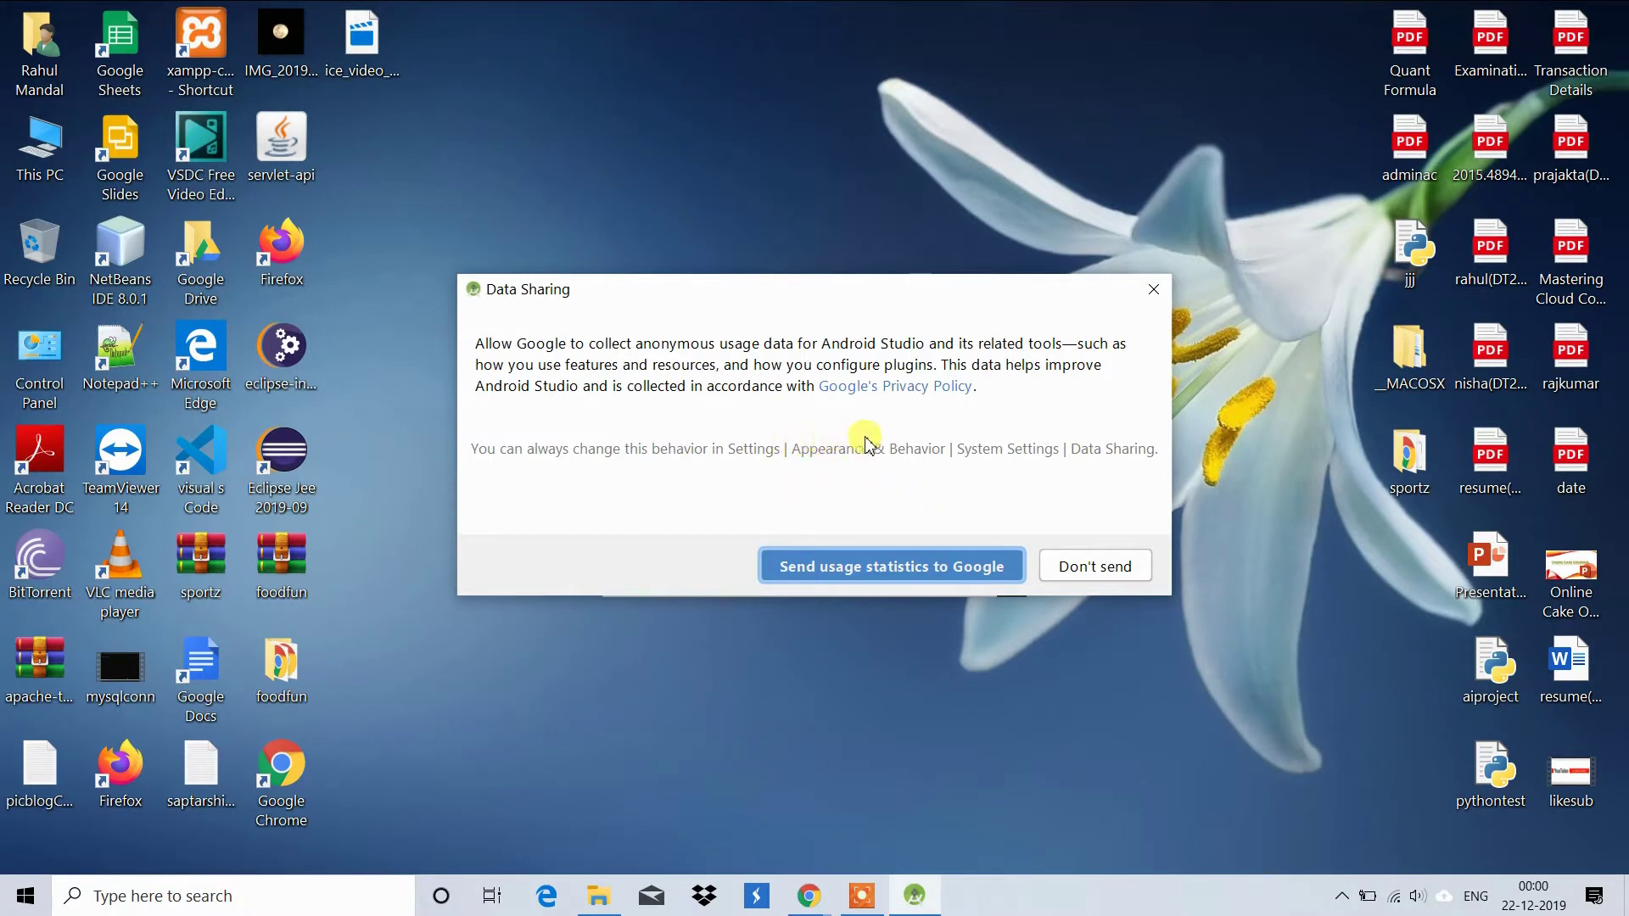
pyautogui.click(1093, 569)
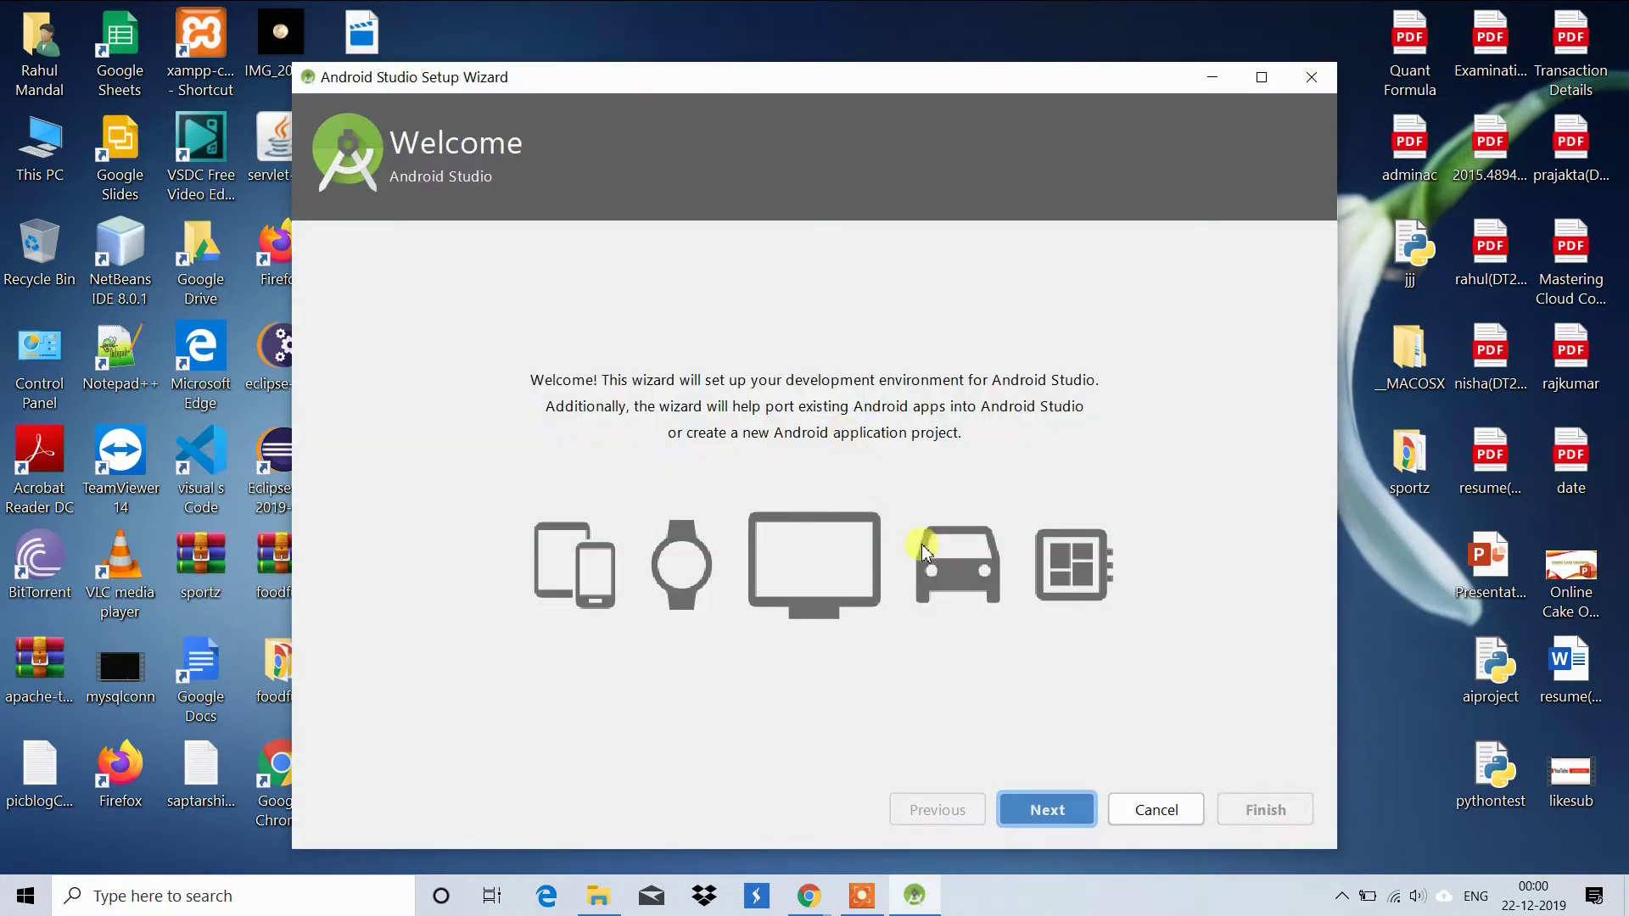
# Complete the Setup Wizard with the Standard install type and Light theme, downloading the listed SDK components
pyautogui.click(1048, 810)
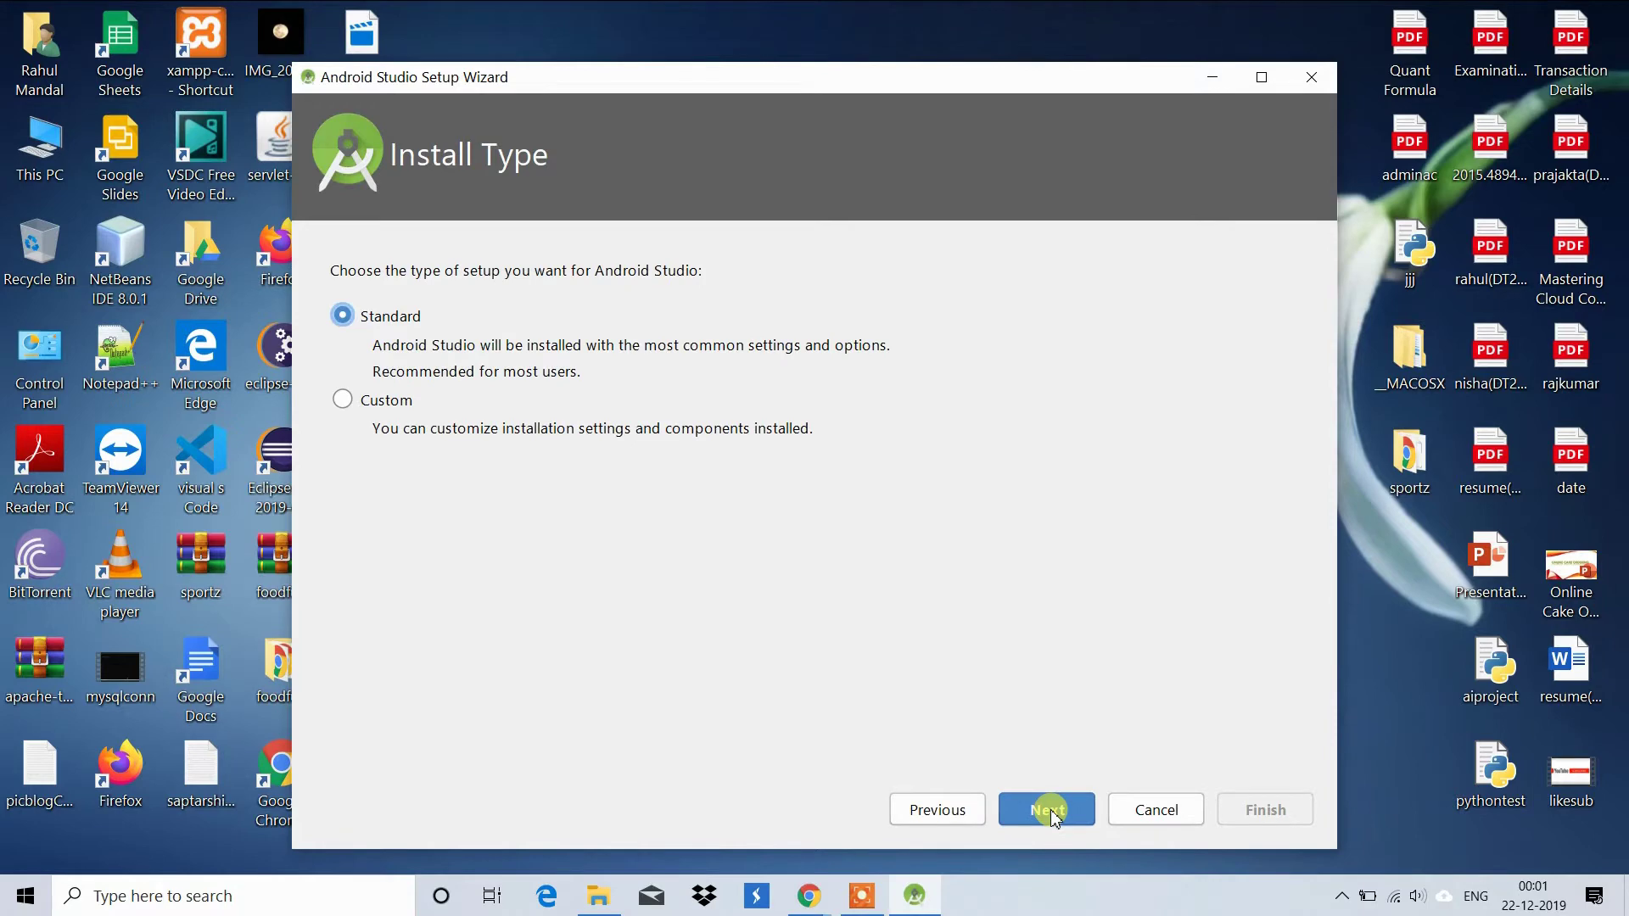
pyautogui.click(1049, 811)
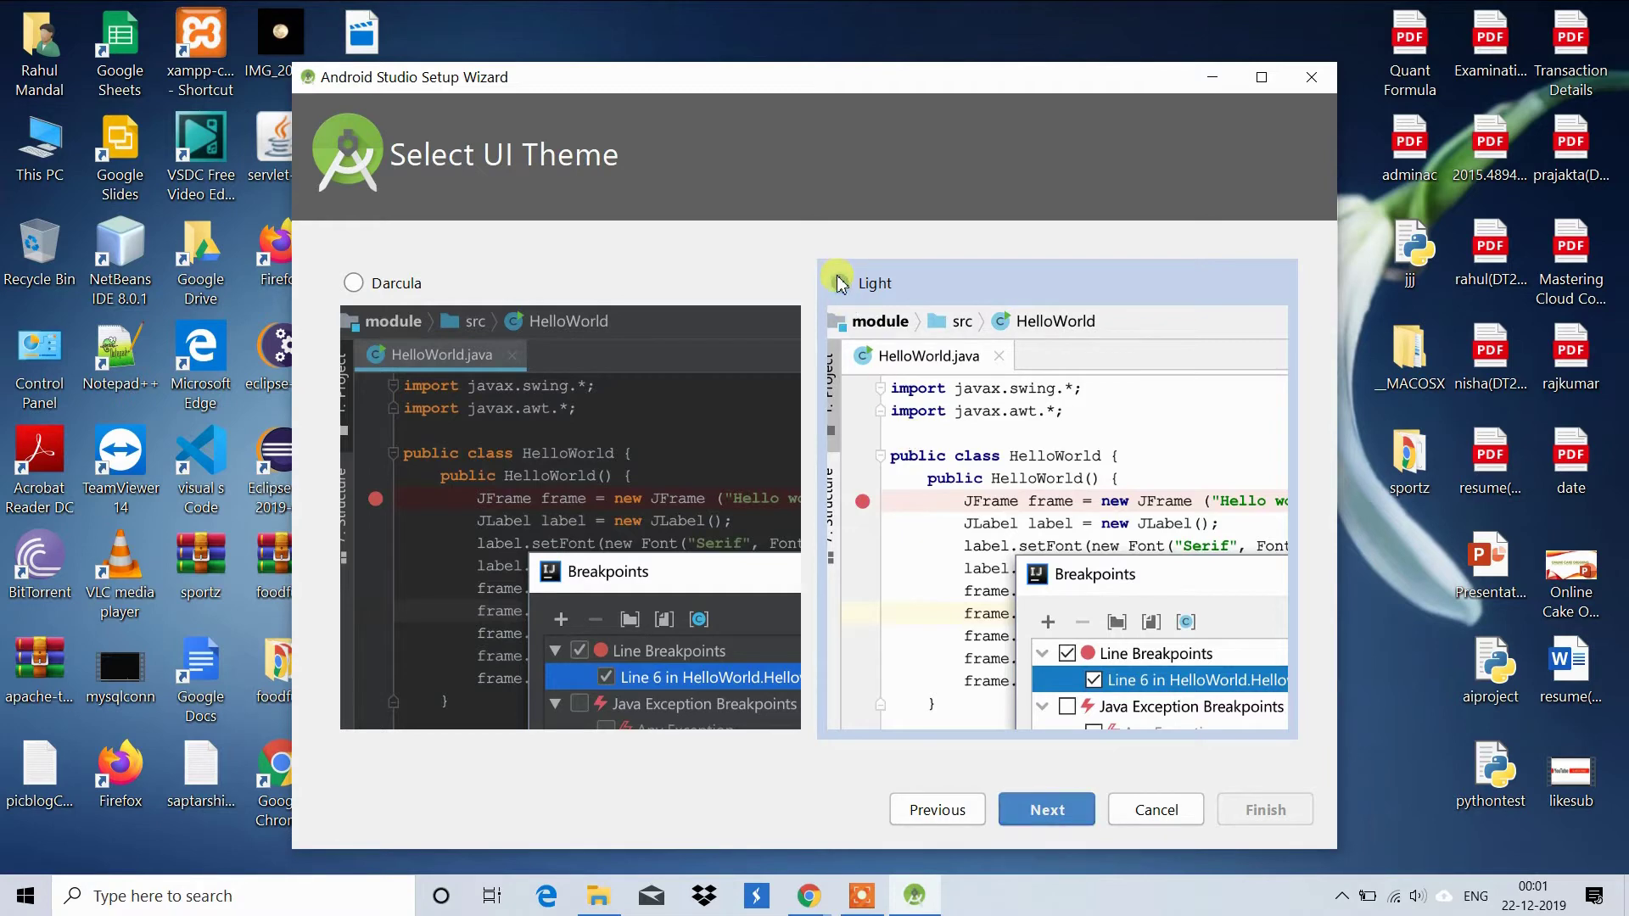
pyautogui.click(1046, 808)
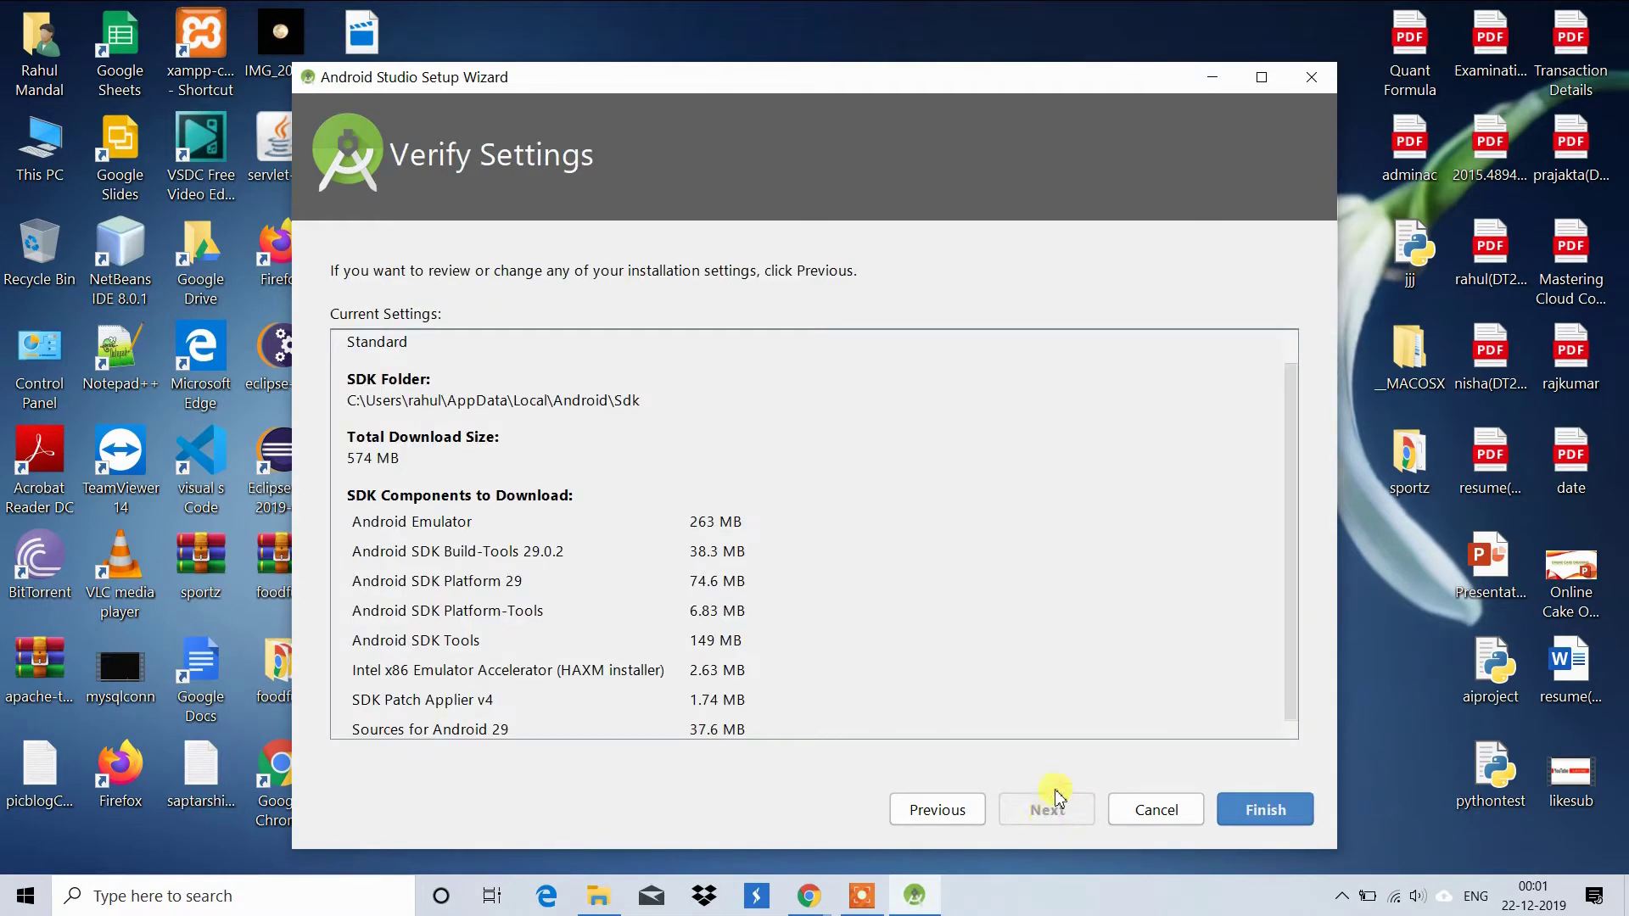
pyautogui.moveTo(1290, 499); pyautogui.dragTo(1295, 548)
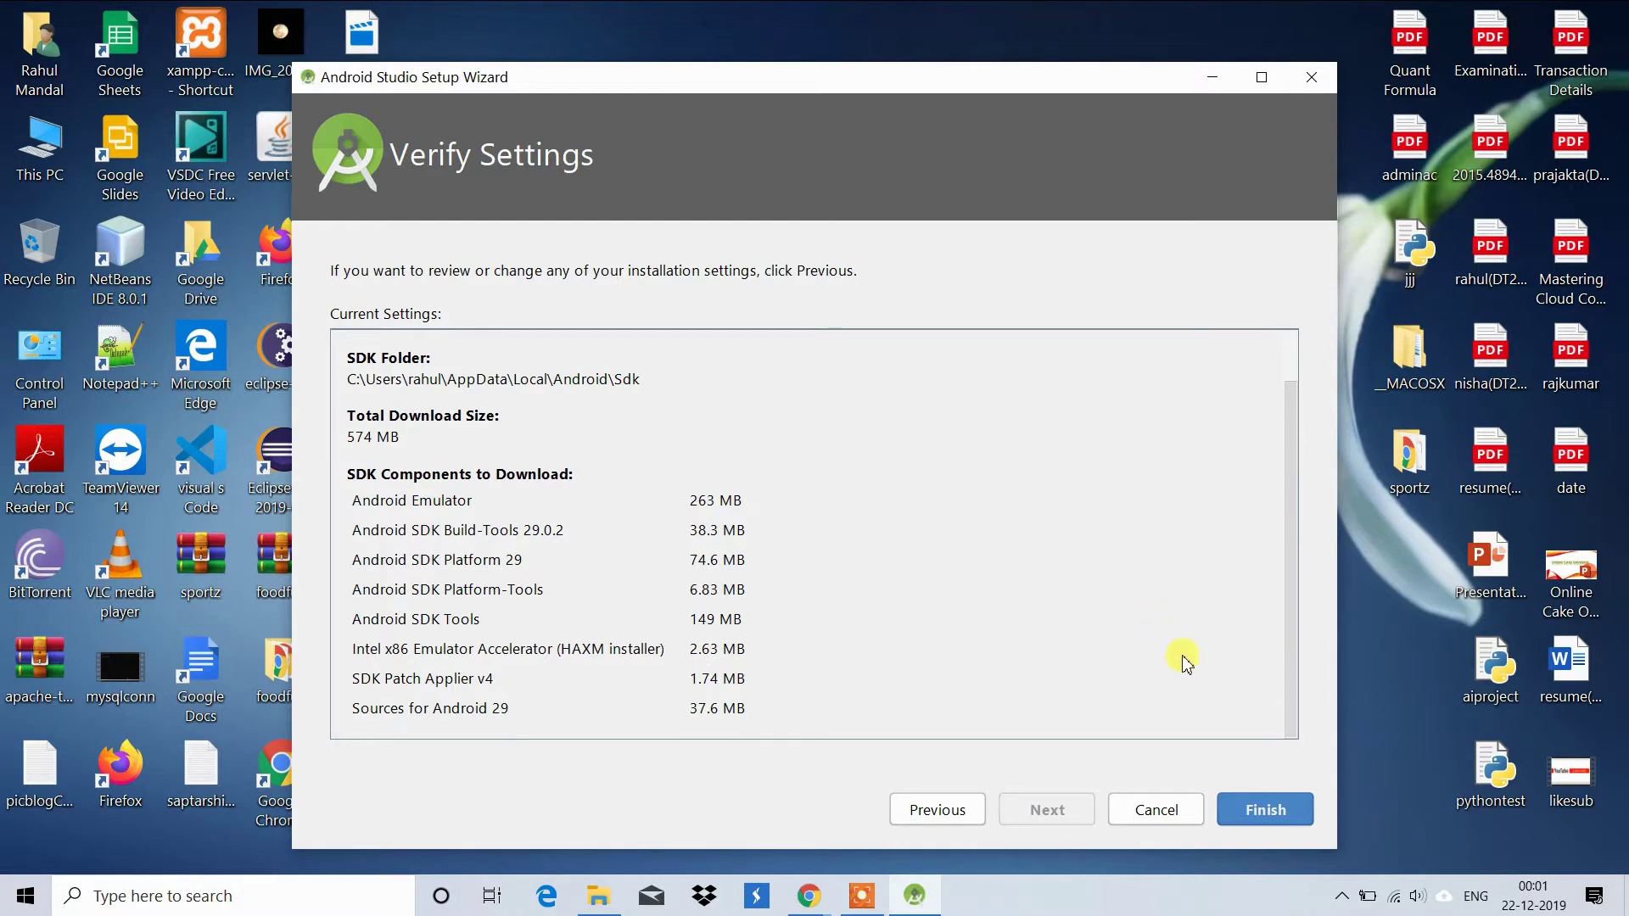
pyautogui.click(1262, 811)
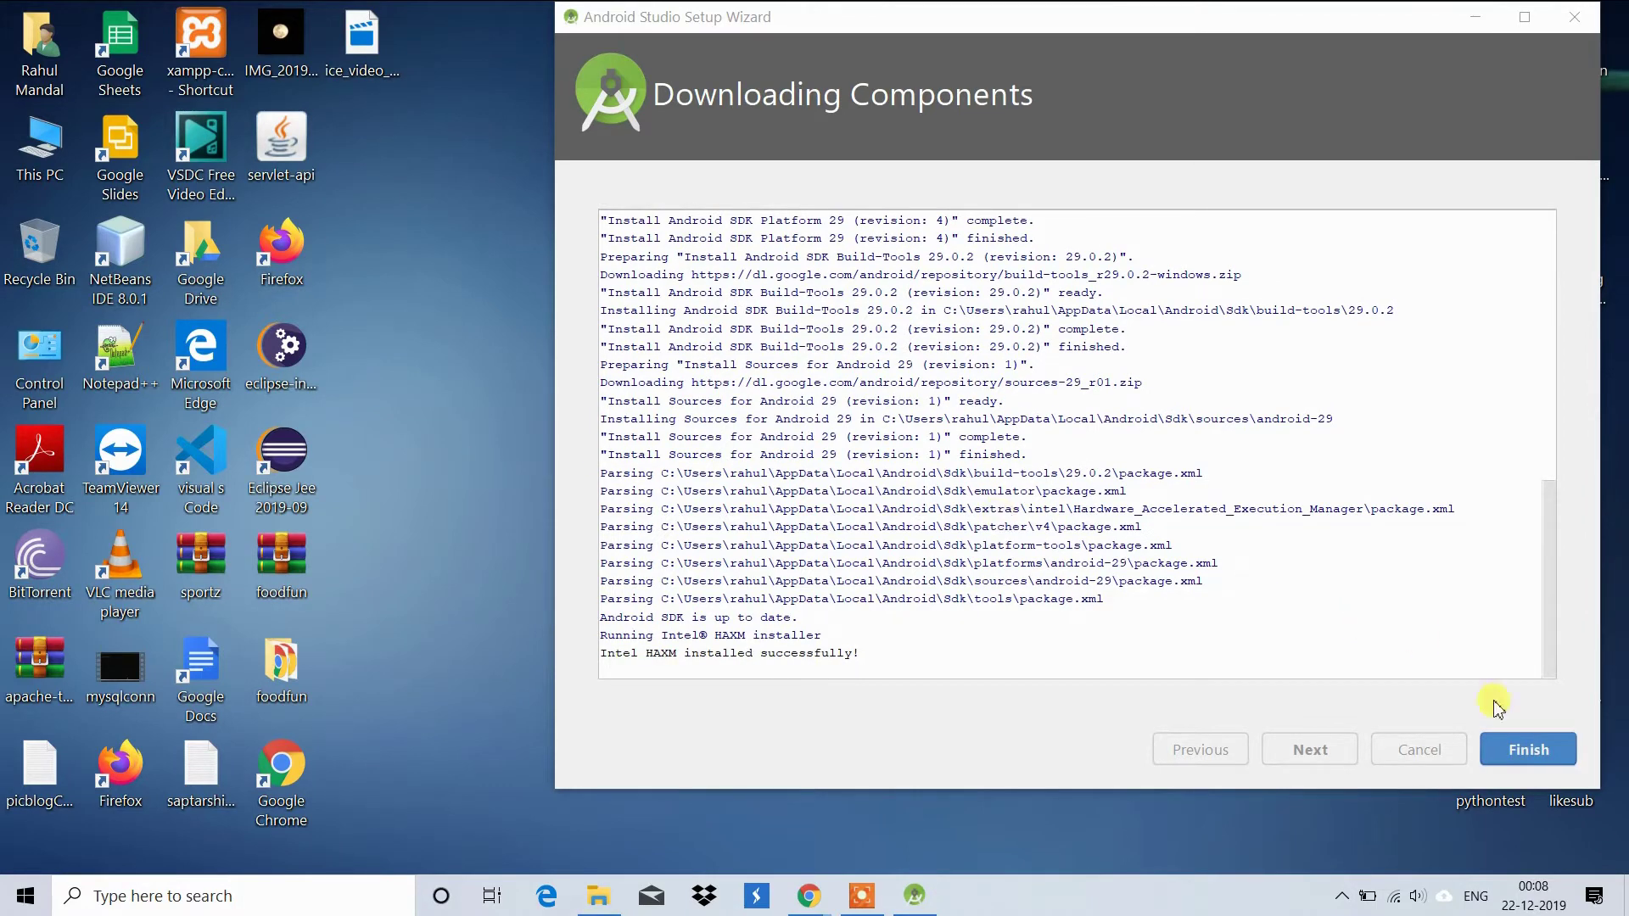
pyautogui.click(1524, 747)
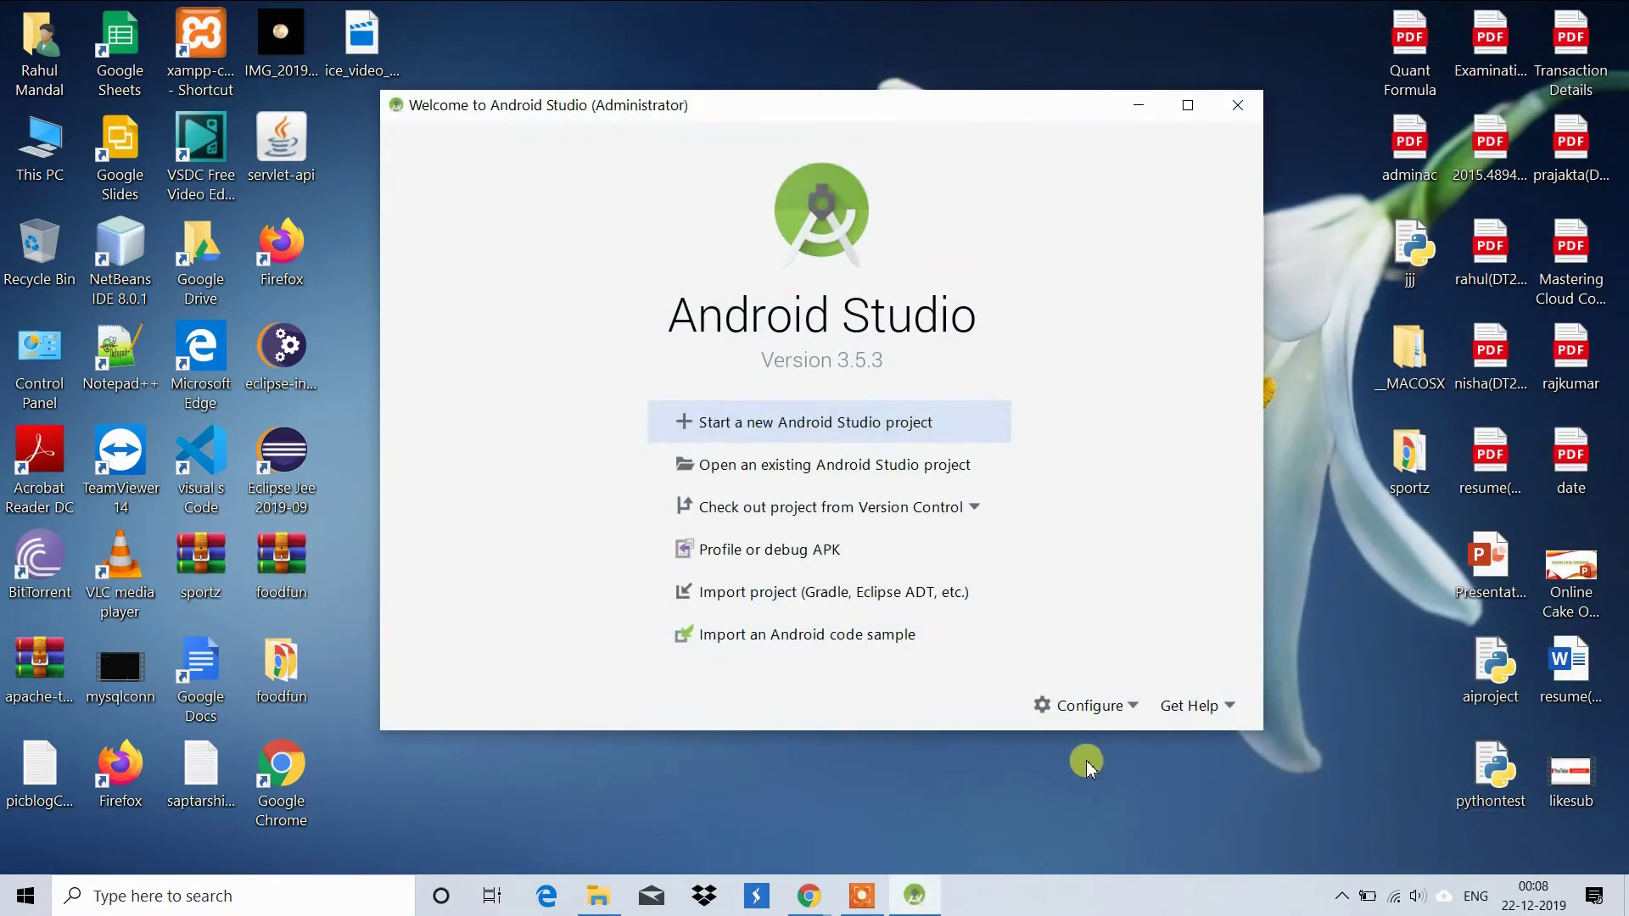
# Start a new Android Studio project based on the Empty Activity template for Phone and Tablet
pyautogui.click(812, 430)
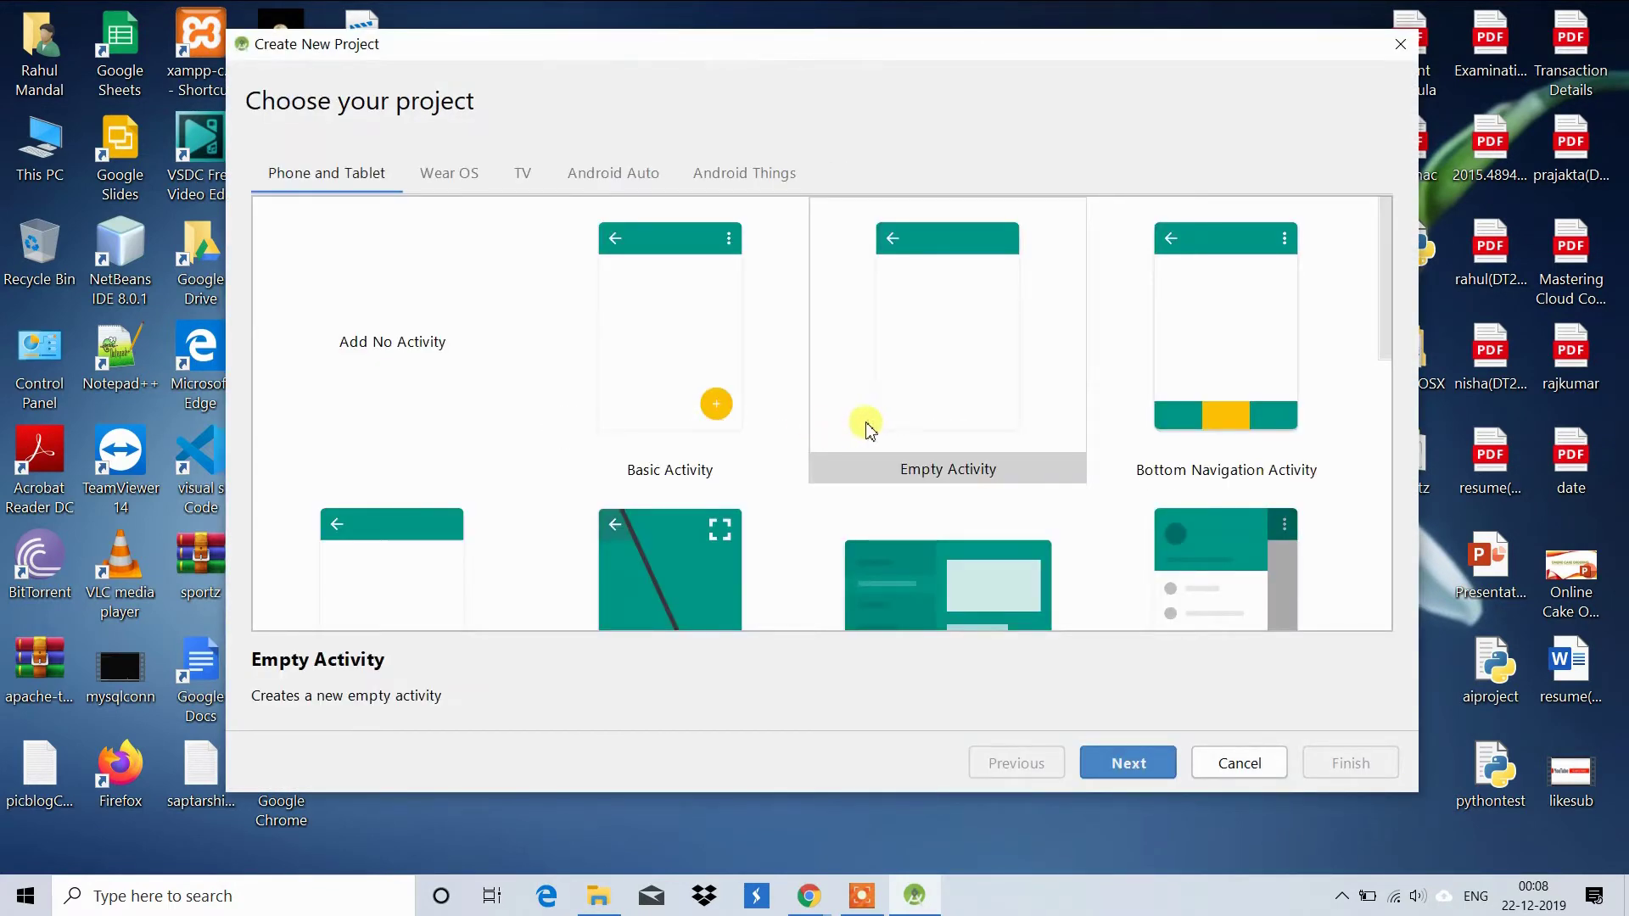
pyautogui.click(950, 374)
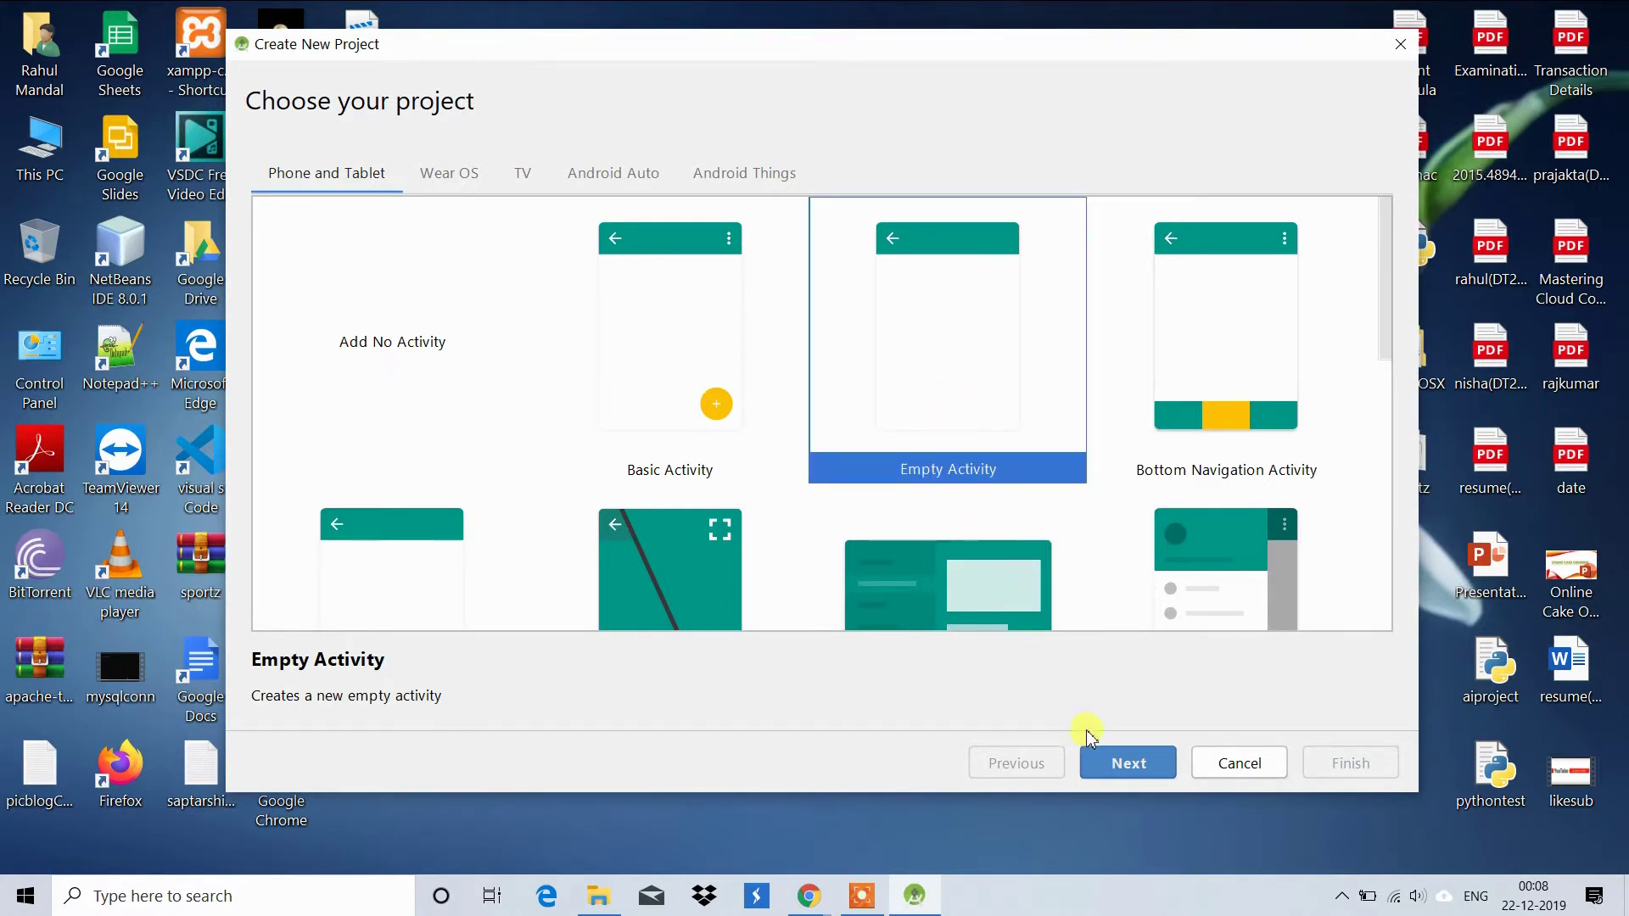
pyautogui.click(1141, 766)
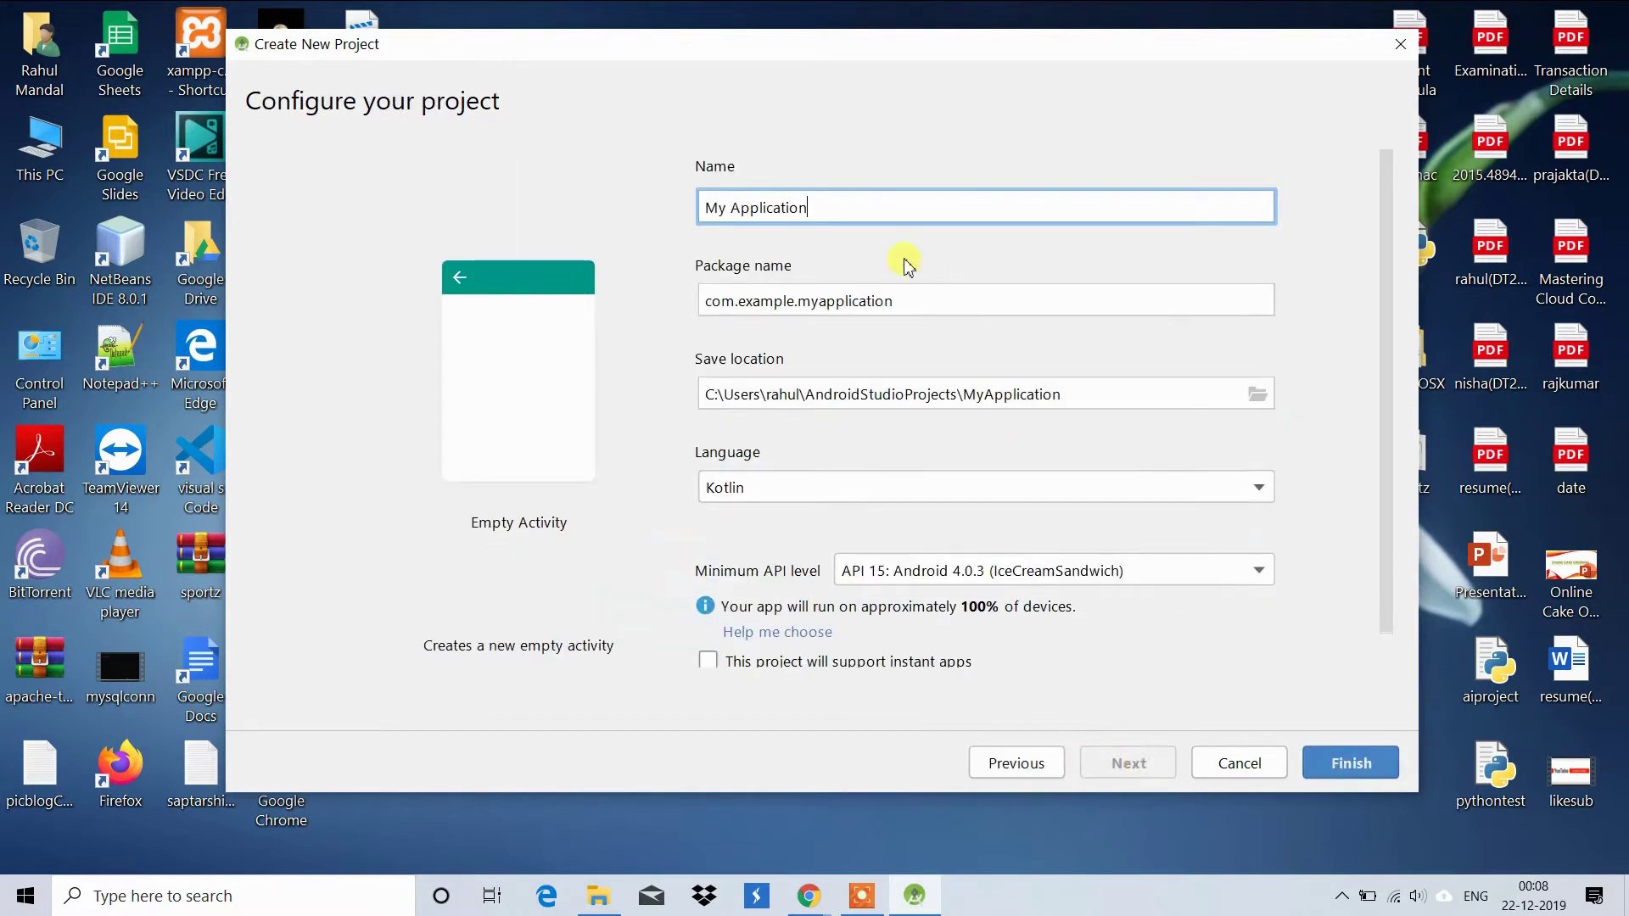
# Replace the project's default name with "hello"
pyautogui.press('BackSpace')
pyautogui.press('BackSpace')
pyautogui.press('BackSpace')
pyautogui.press('BackSpace')
pyautogui.press('BackSpace')
pyautogui.press('BackSpace')
pyautogui.press('BackSpace')
pyautogui.press('BackSpace')
pyautogui.press('BackSpace')
pyautogui.press('BackSpace')
pyautogui.press('BackSpace')
pyautogui.press('BackSpace')
pyautogui.press('BackSpace')
pyautogui.press('BackSpace')
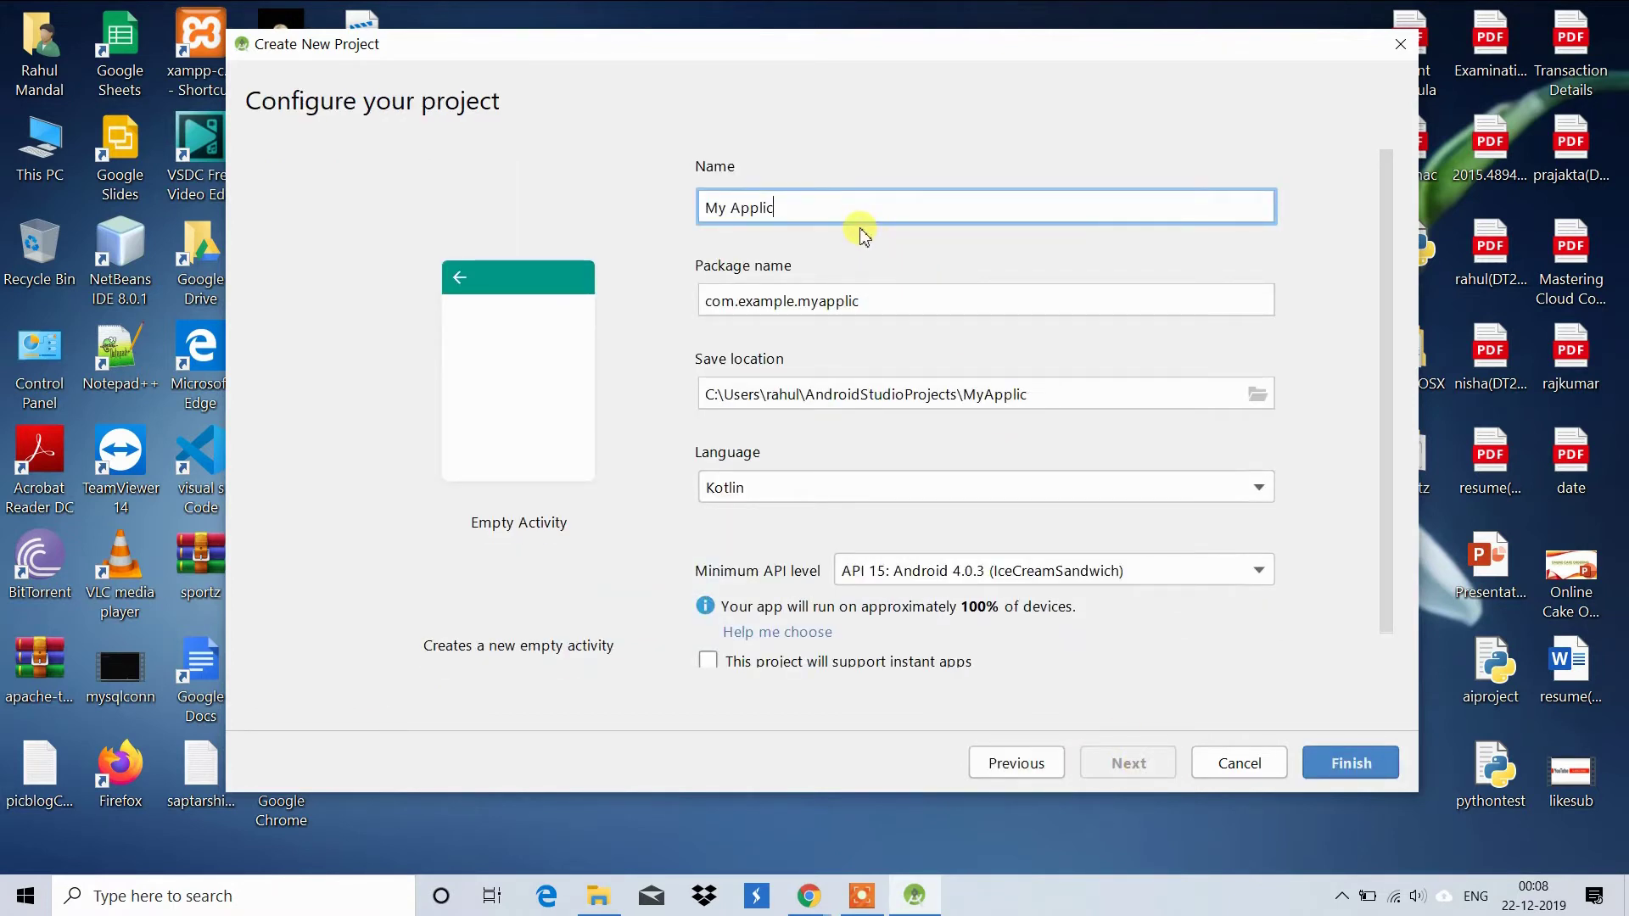
pyautogui.write('h')
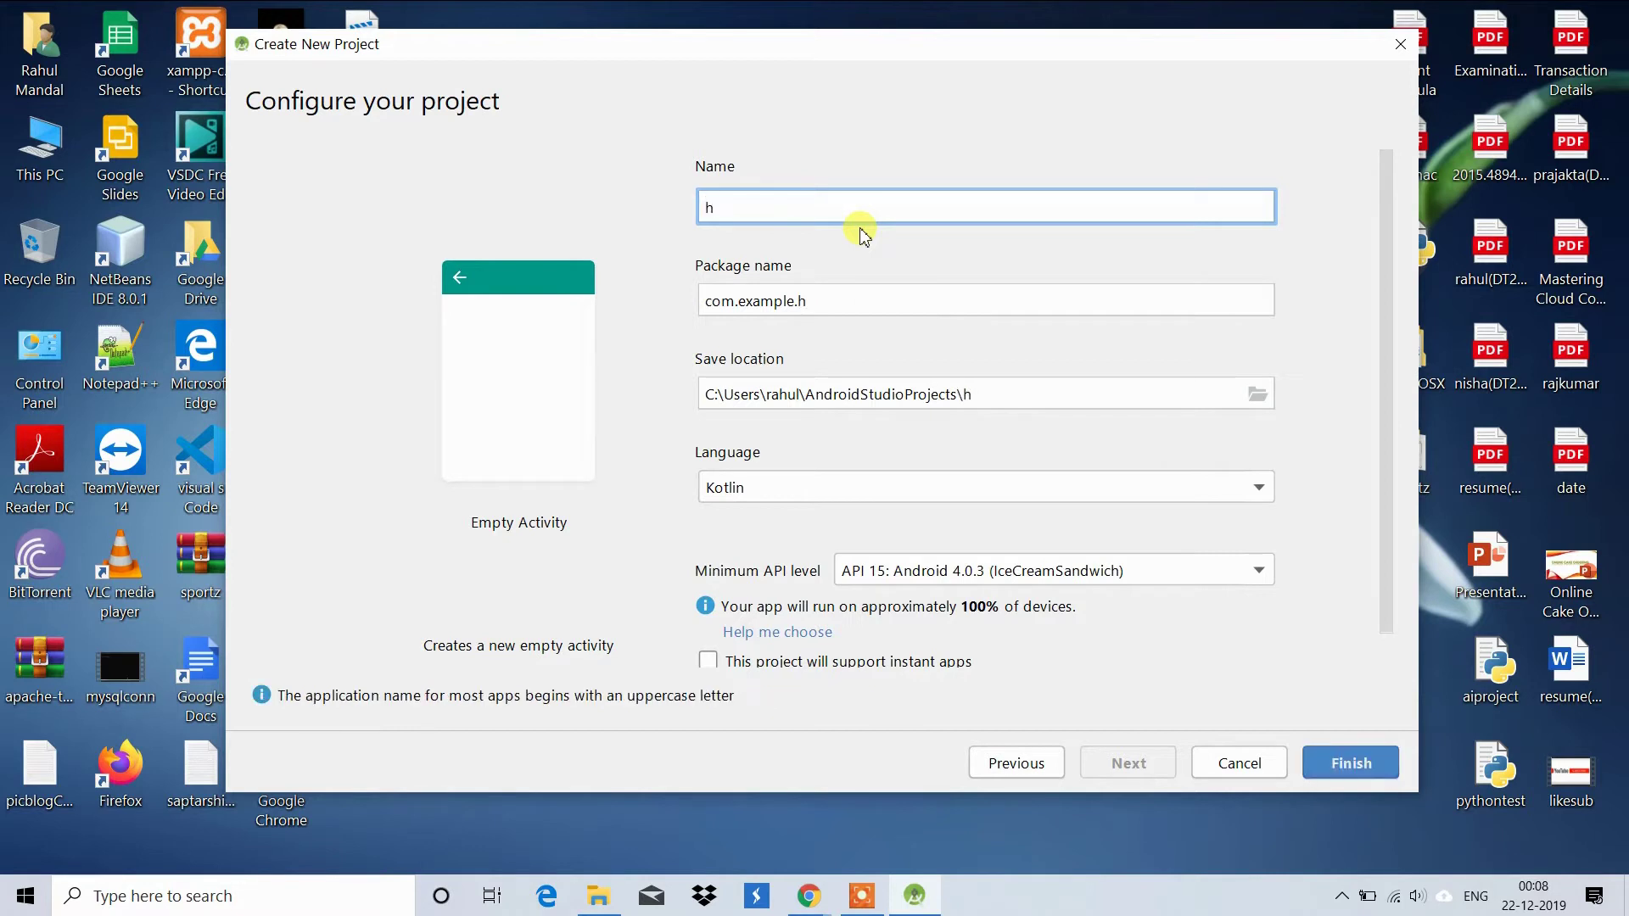
pyautogui.write('ello')
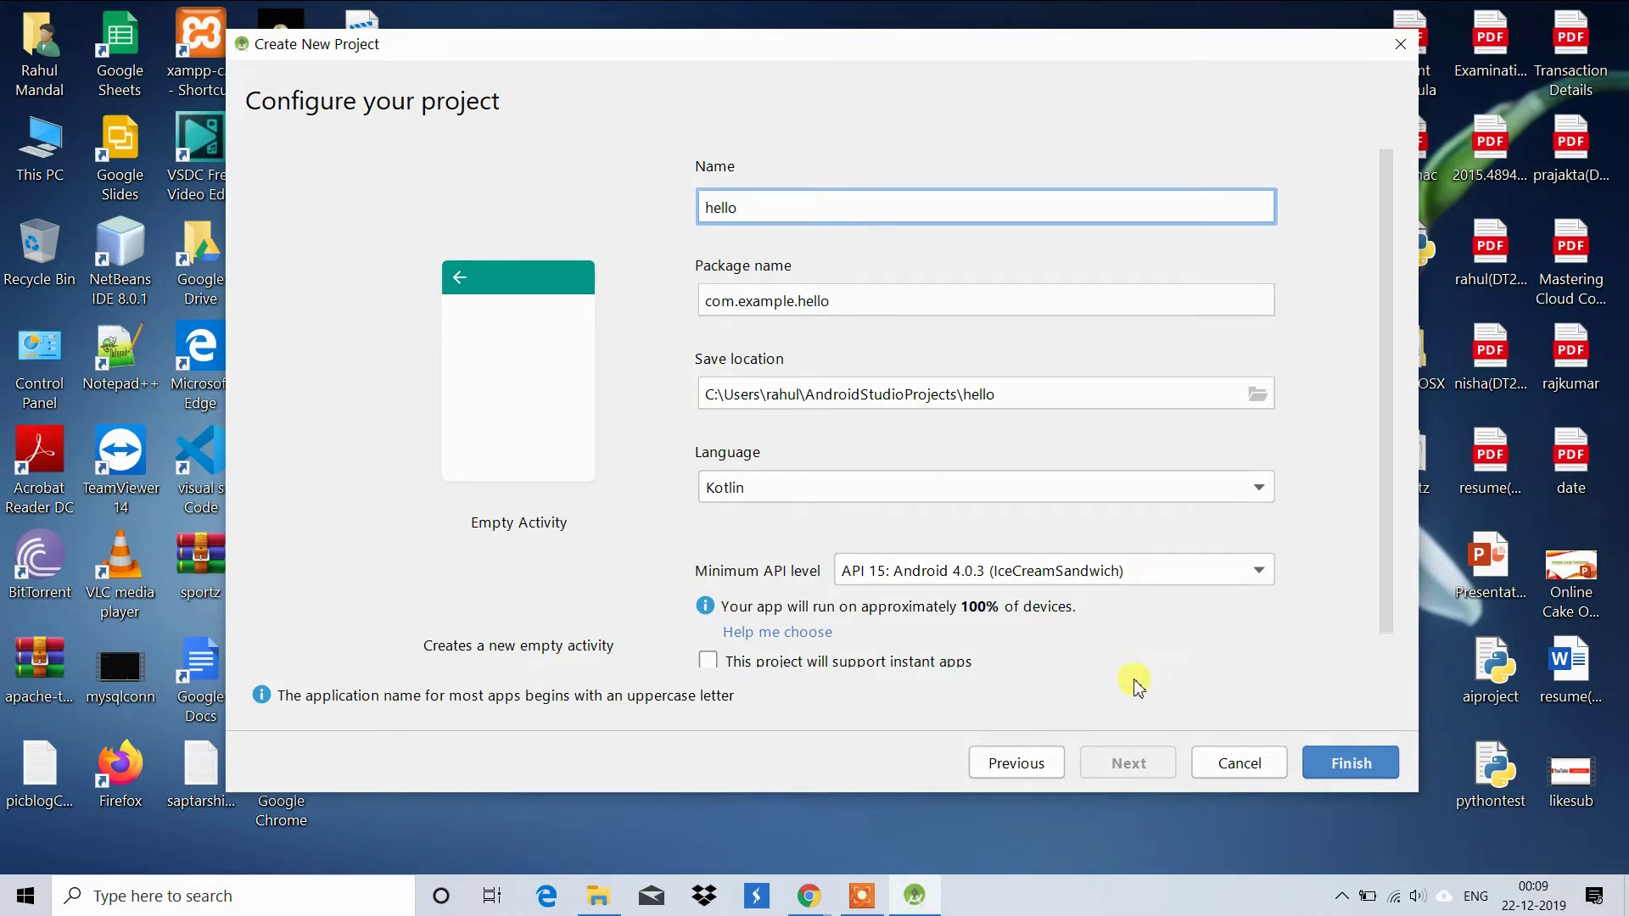
# Set the project language to Java and create the project
pyautogui.click(1254, 501)
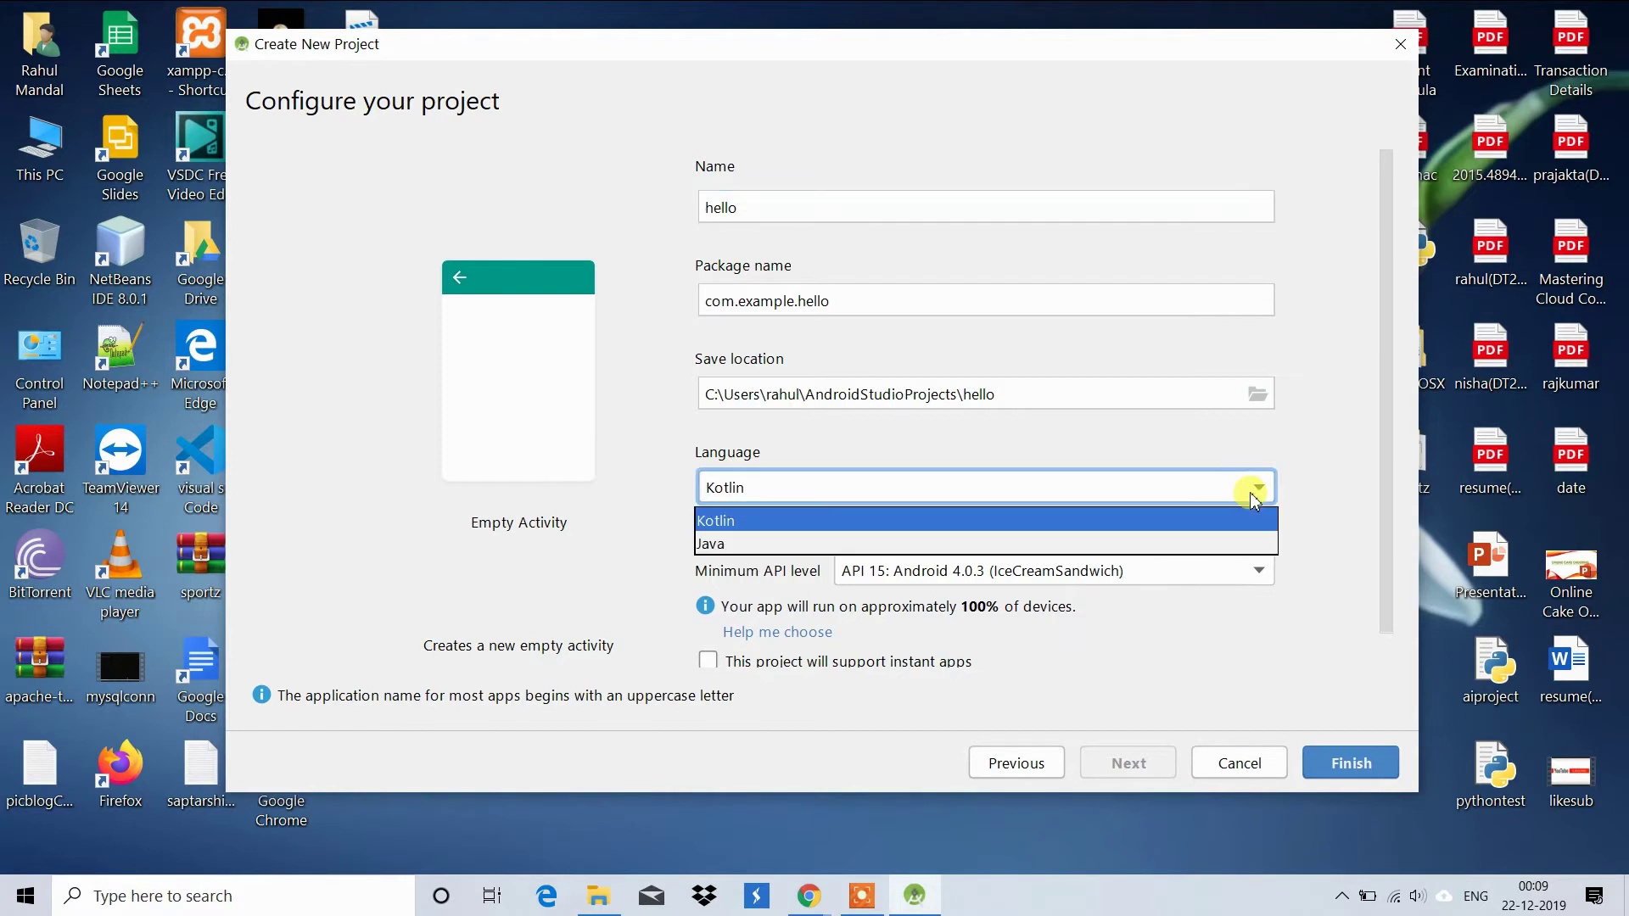
pyautogui.click(1062, 541)
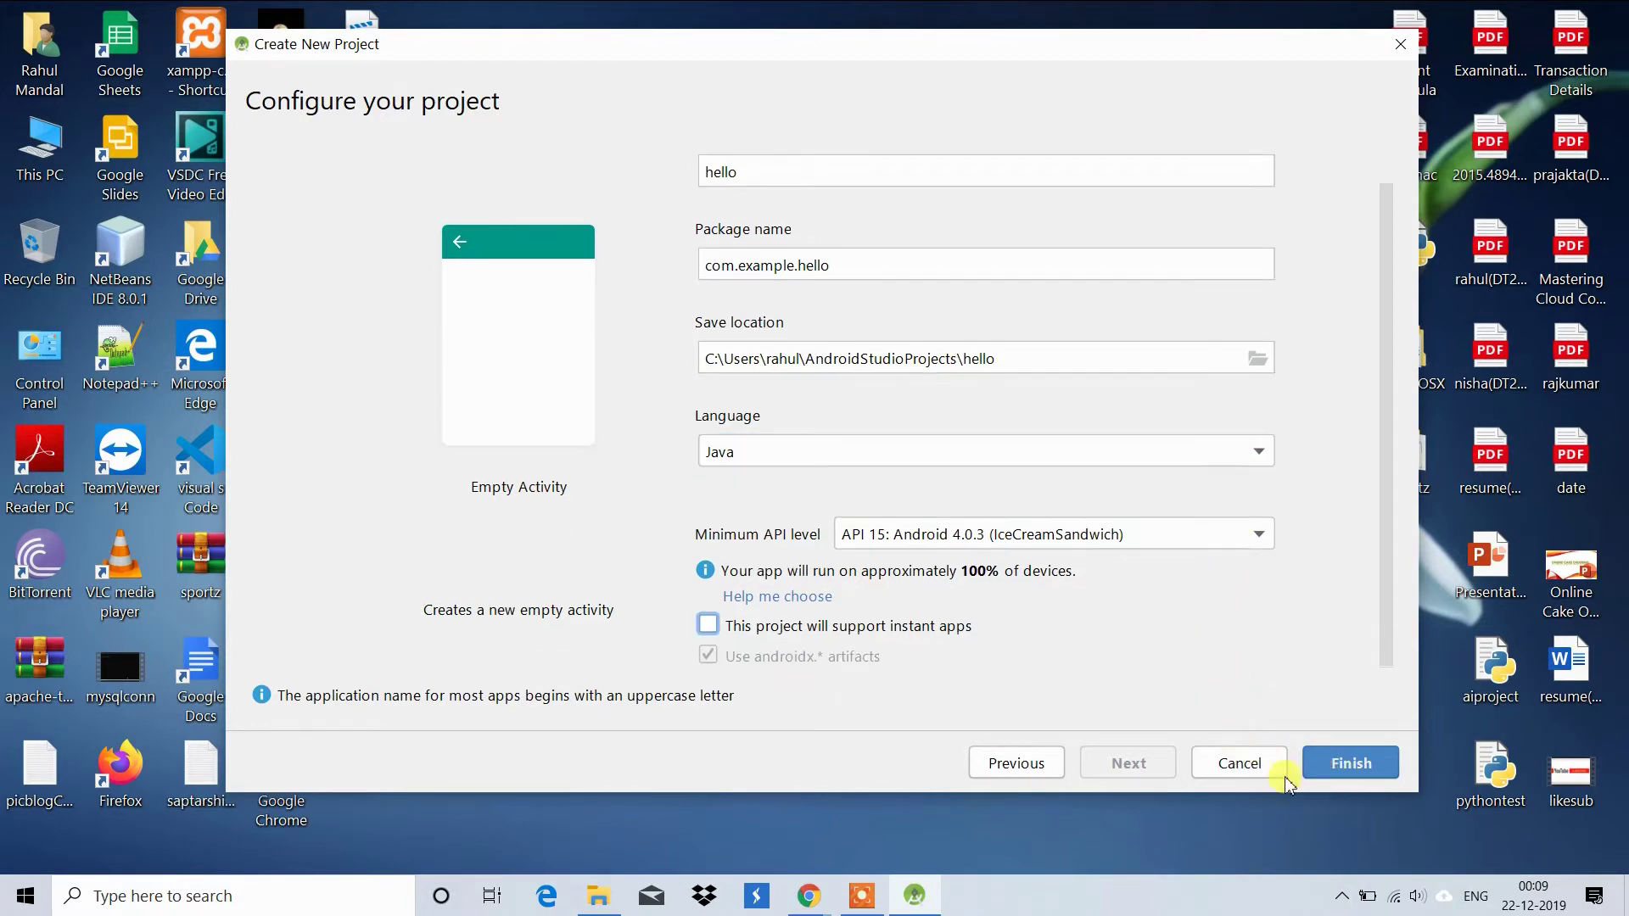
pyautogui.click(1358, 768)
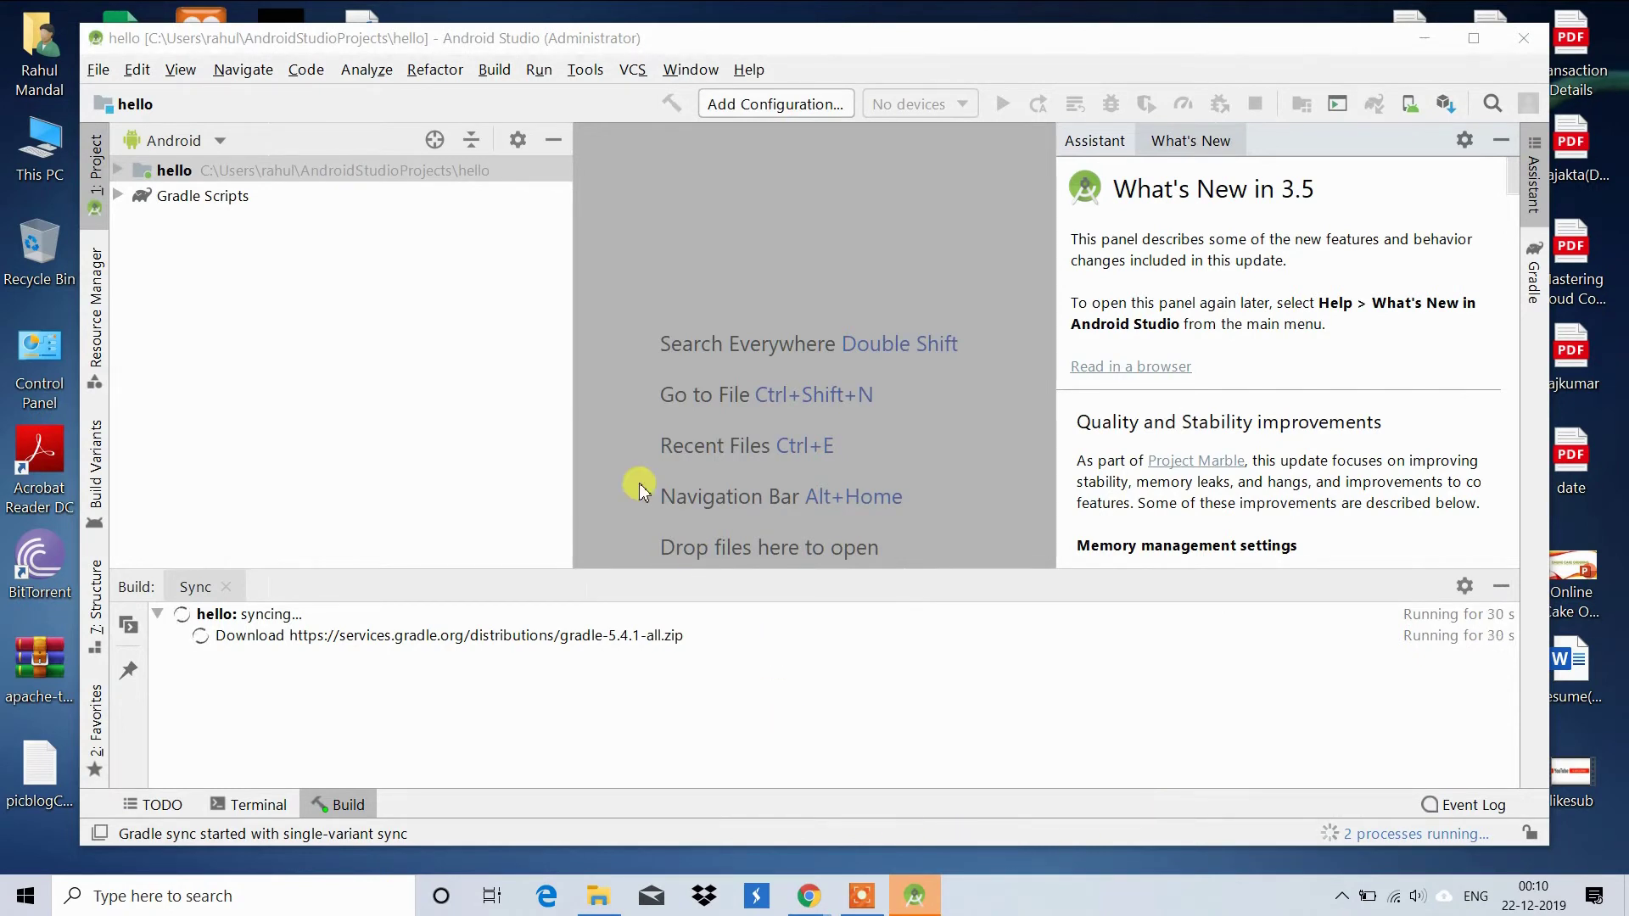
# Allow OpenJDK Platform binary through Windows Defender Firewall on both private and public networks
pyautogui.click(526, 446)
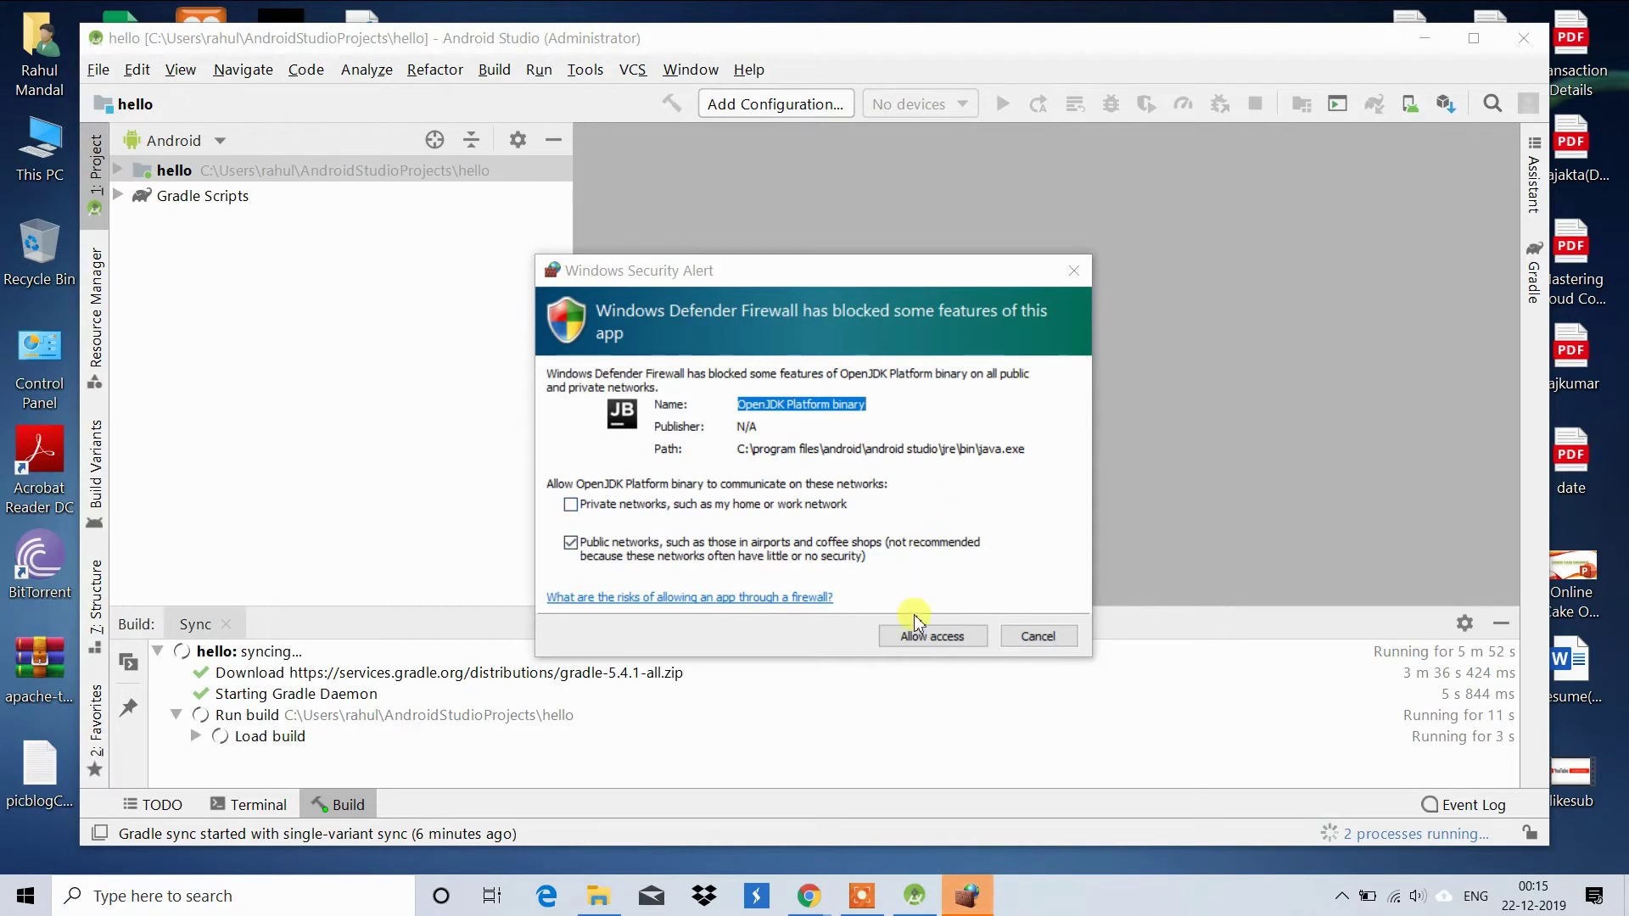
pyautogui.click(571, 504)
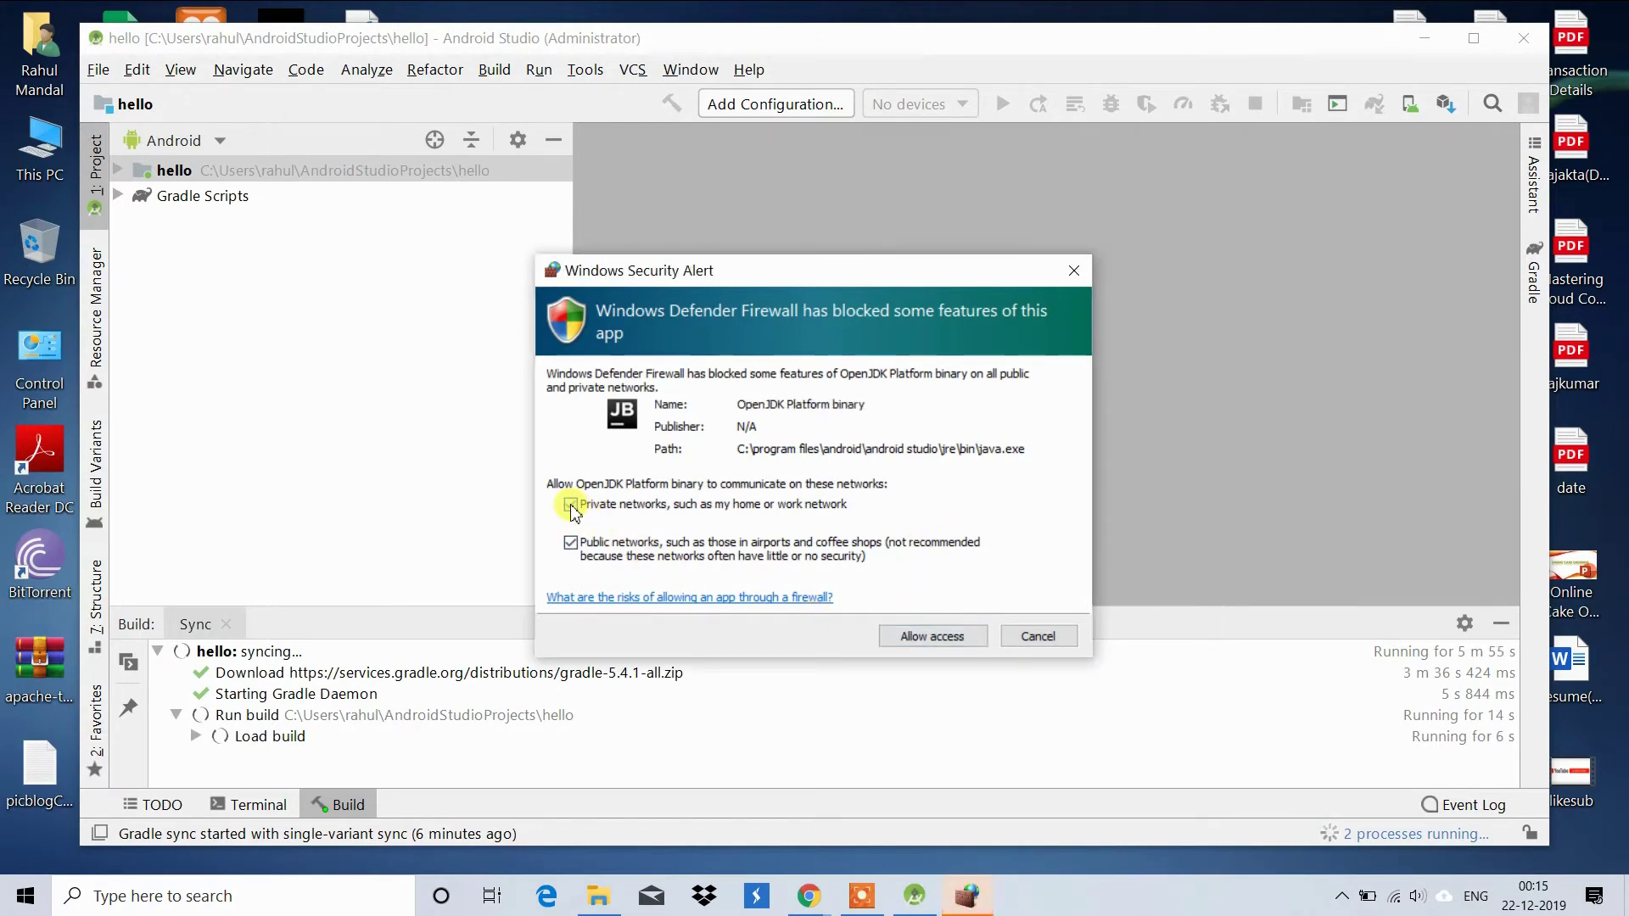
pyautogui.click(925, 637)
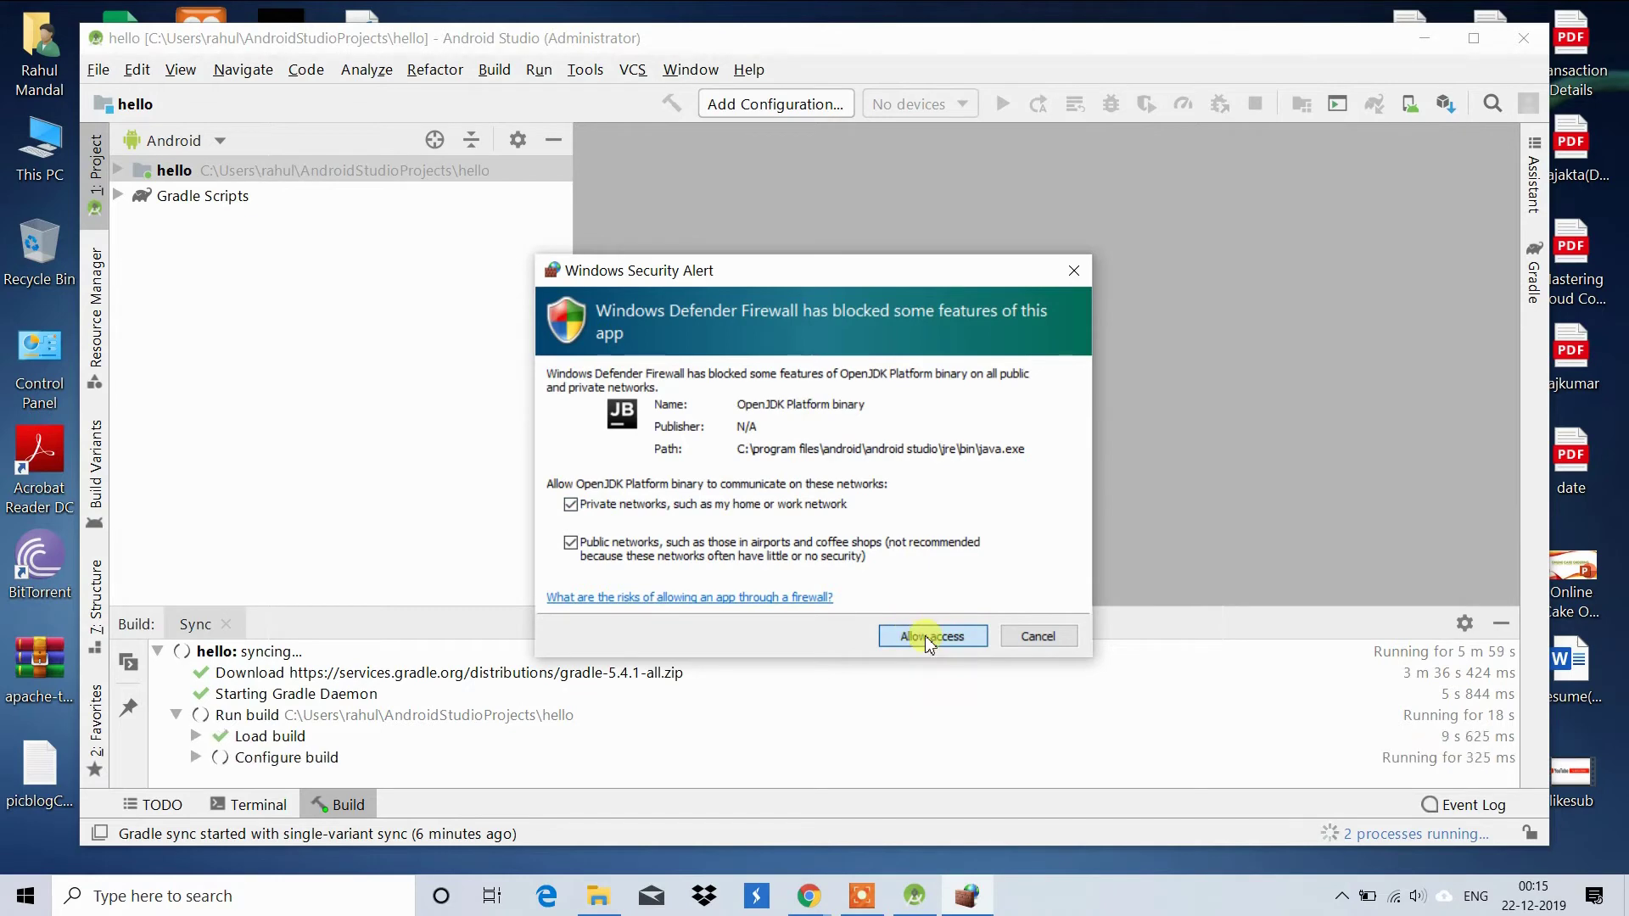
pyautogui.click(918, 638)
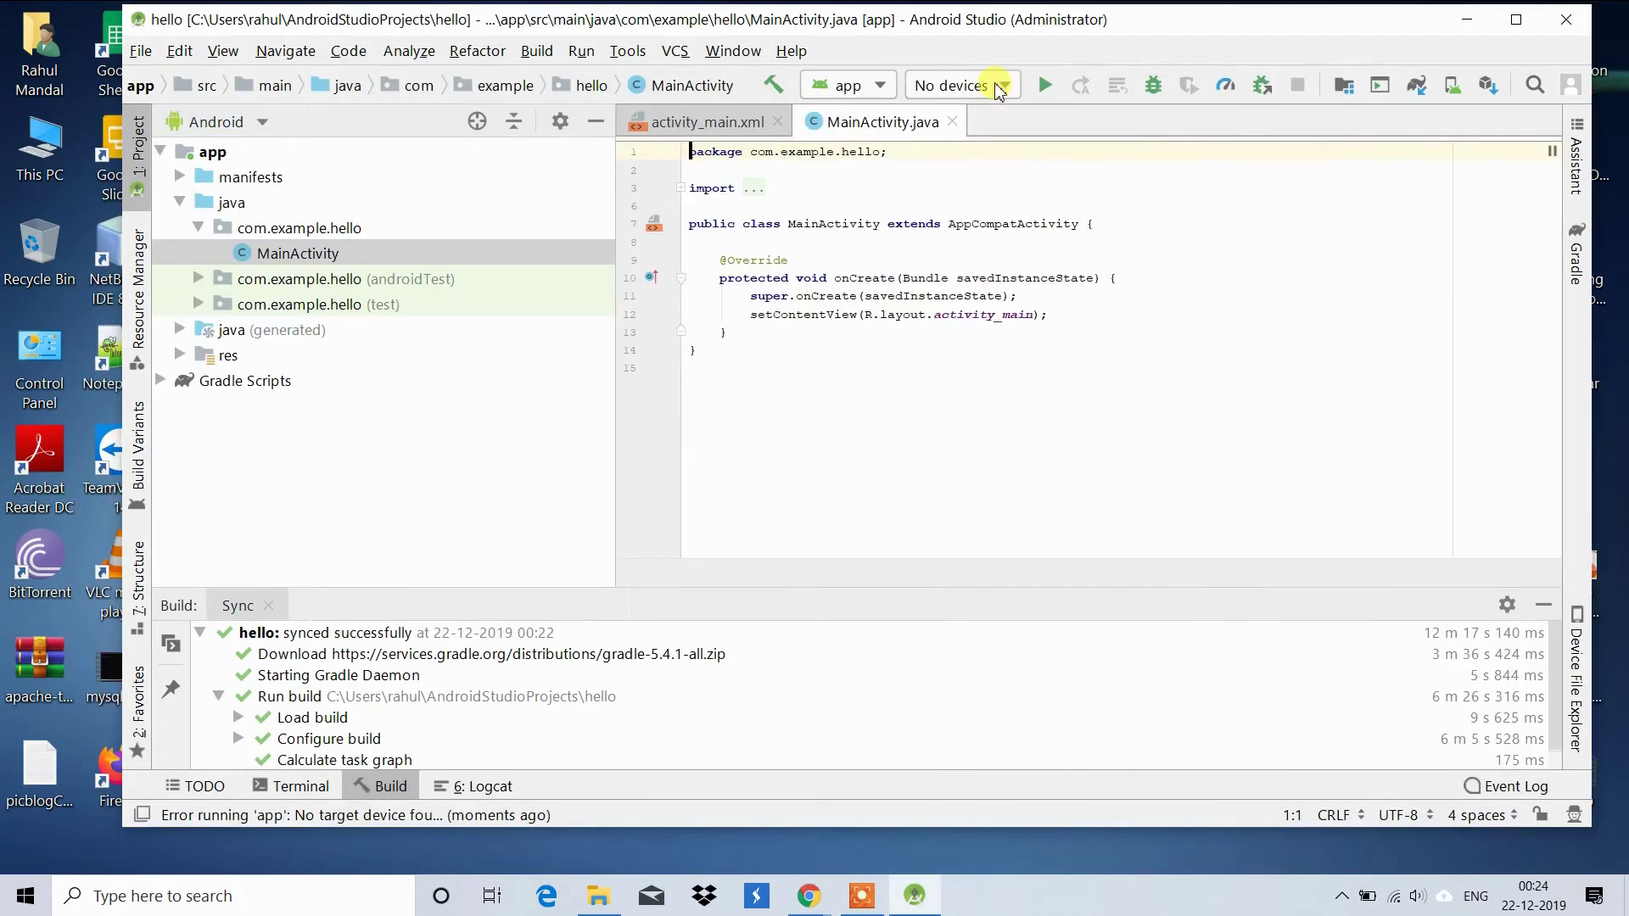
# Start creating a new Android virtual device in the AVD Manager, using the Pixel 2 phone hardware definition
pyautogui.click(1001, 83)
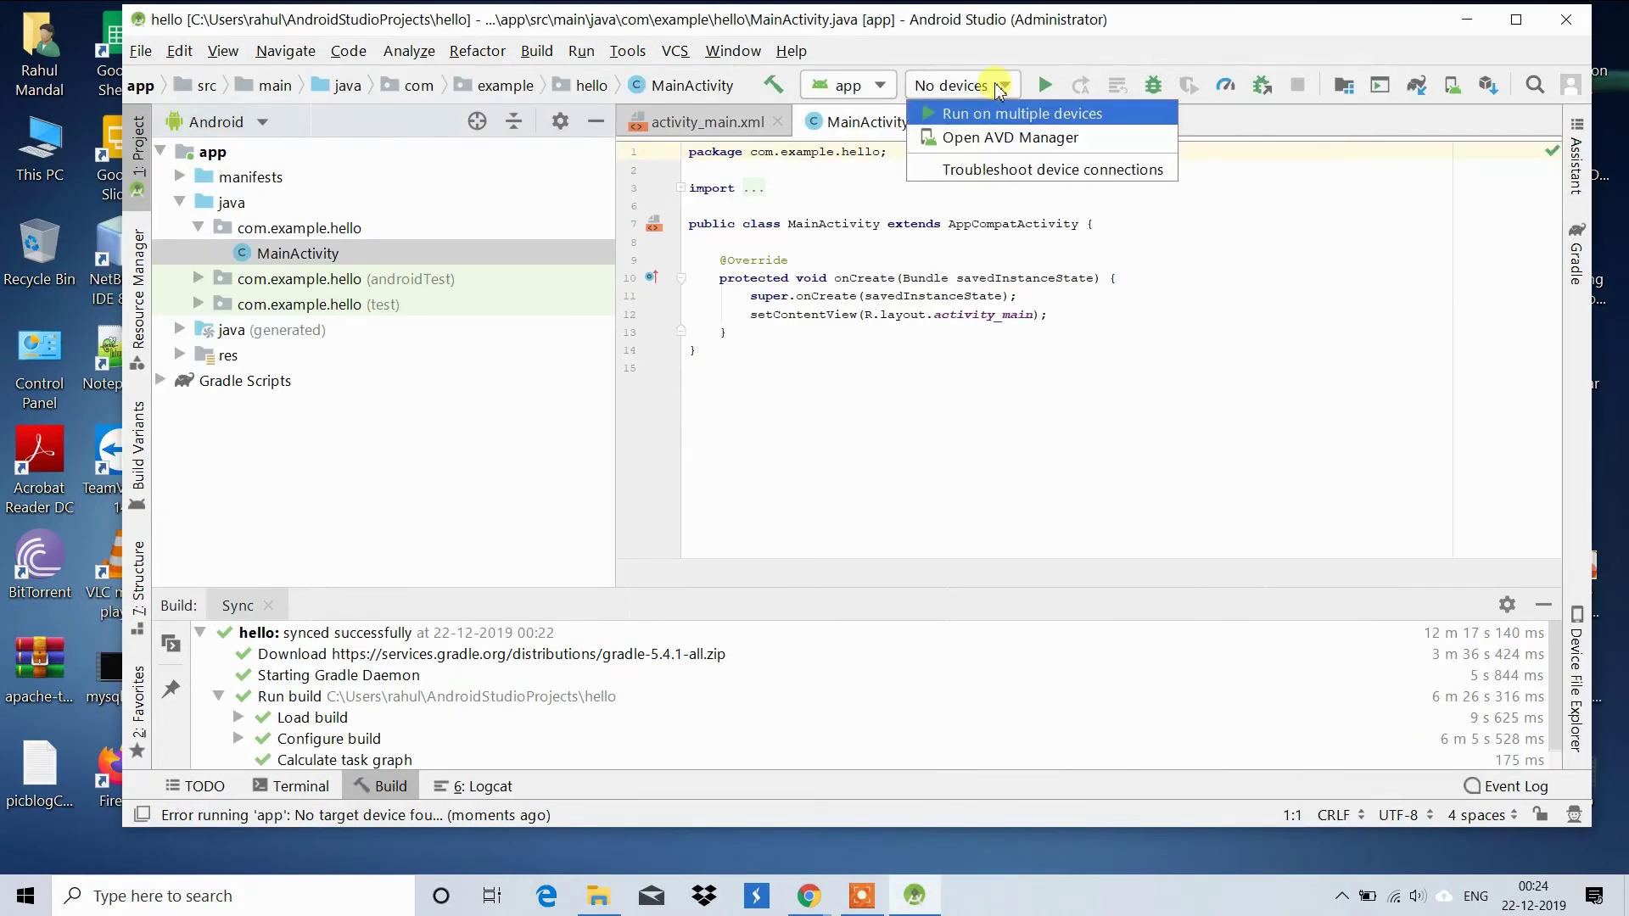
pyautogui.click(1013, 140)
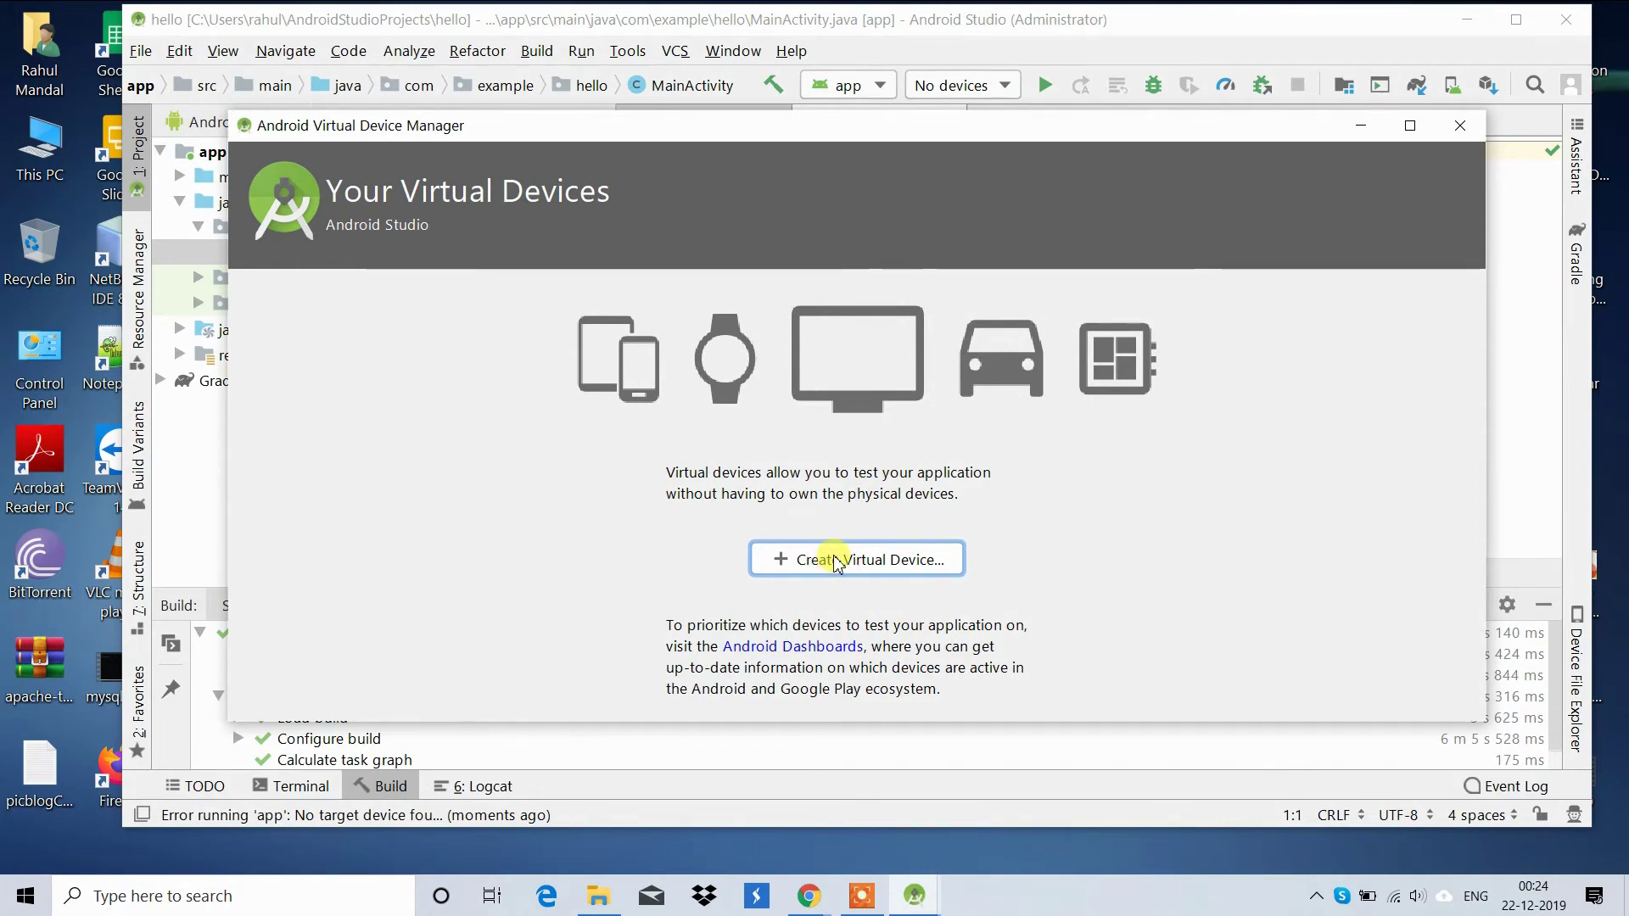
pyautogui.click(797, 562)
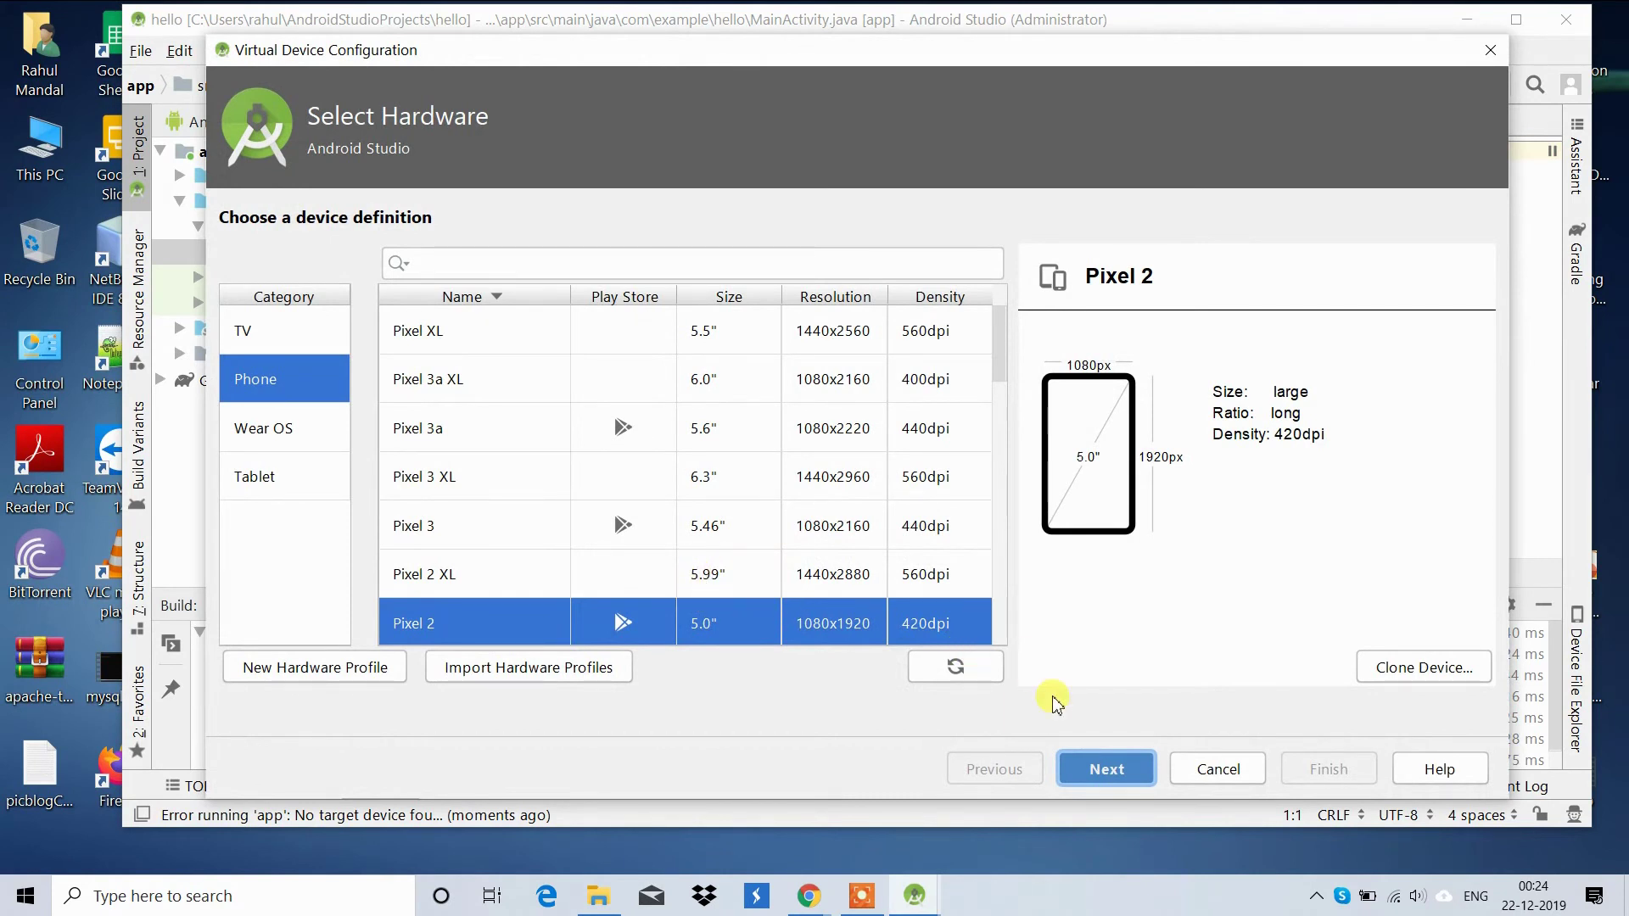
pyautogui.click(1107, 772)
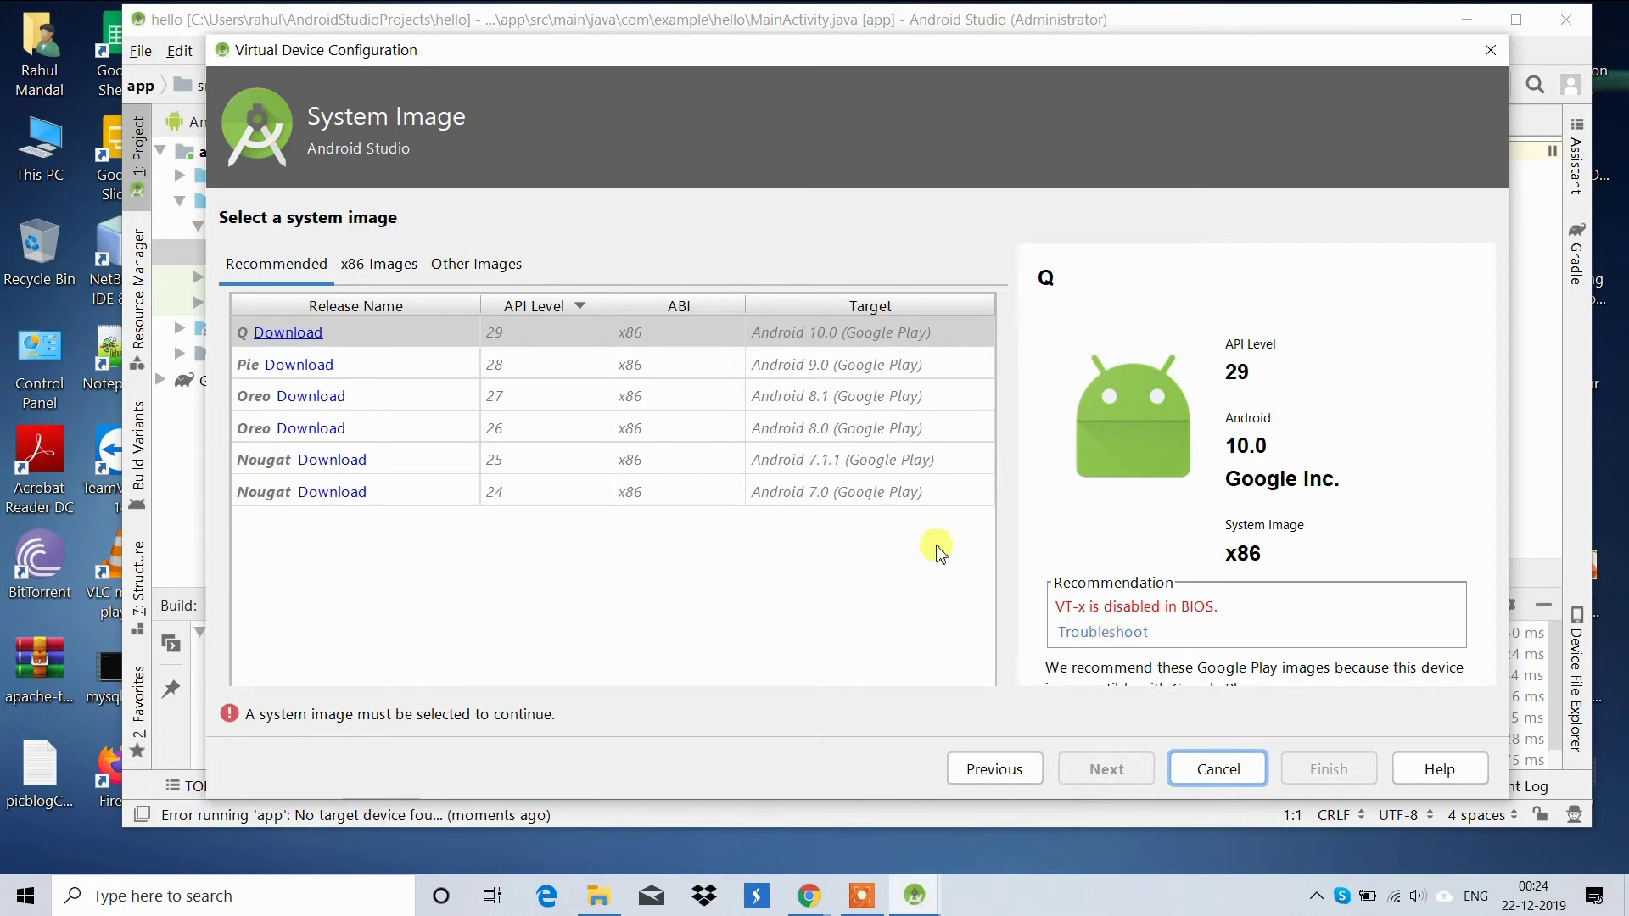
# Download the Pie system image (API 28, Android 9.0, x86), accepting its license, and choose it for the virtual device
pyautogui.click(291, 370)
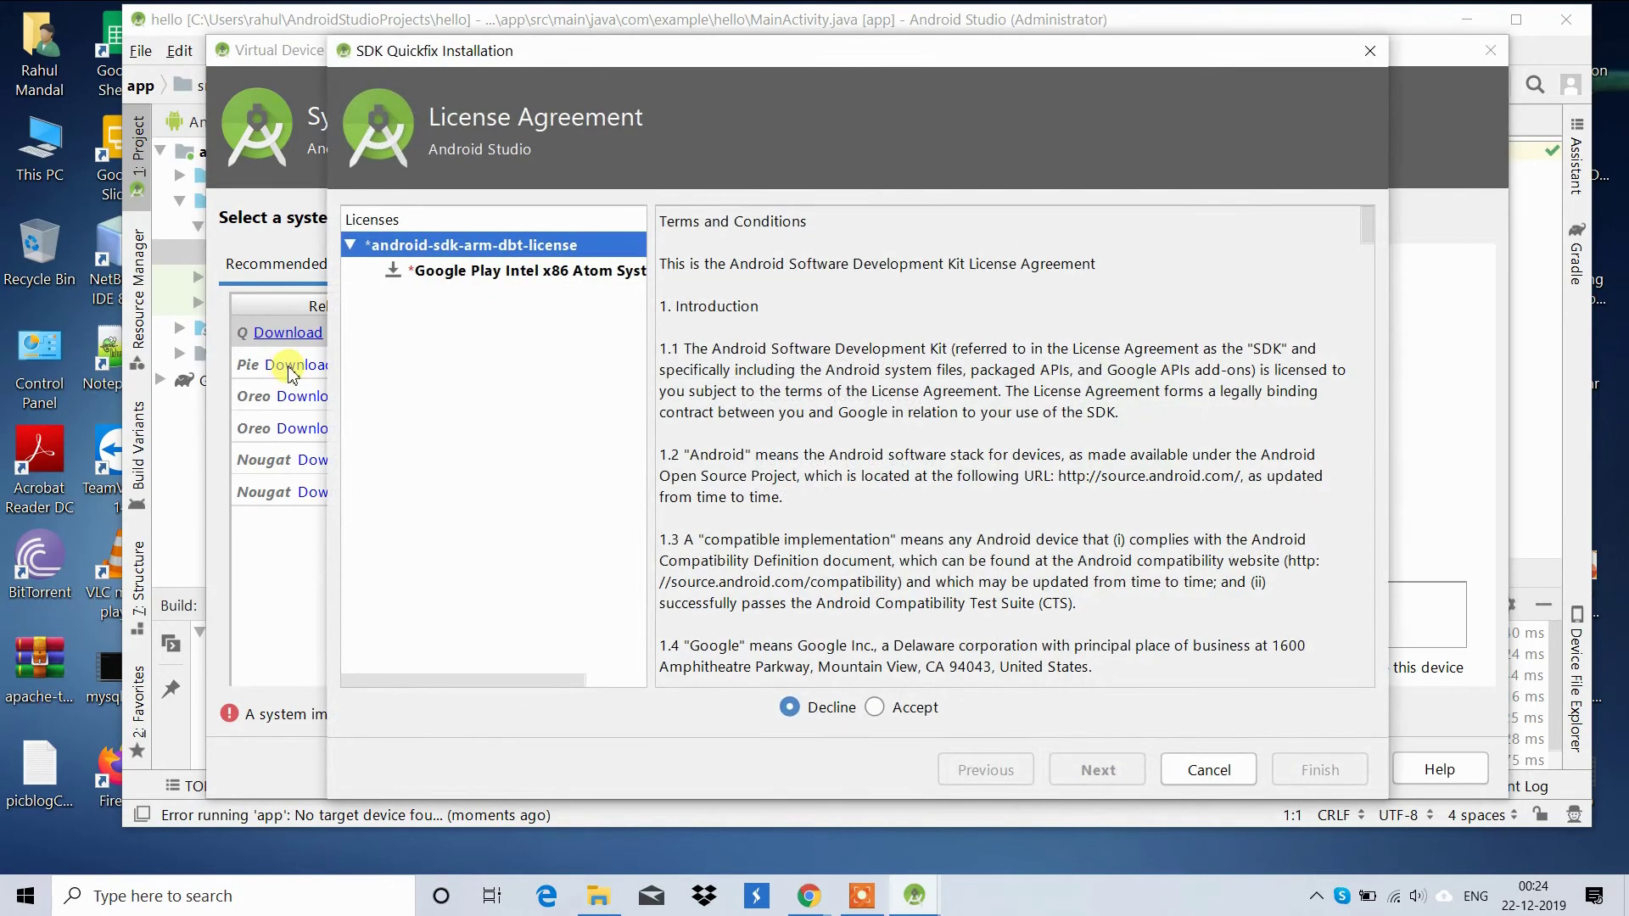
pyautogui.click(873, 707)
pyautogui.click(1100, 770)
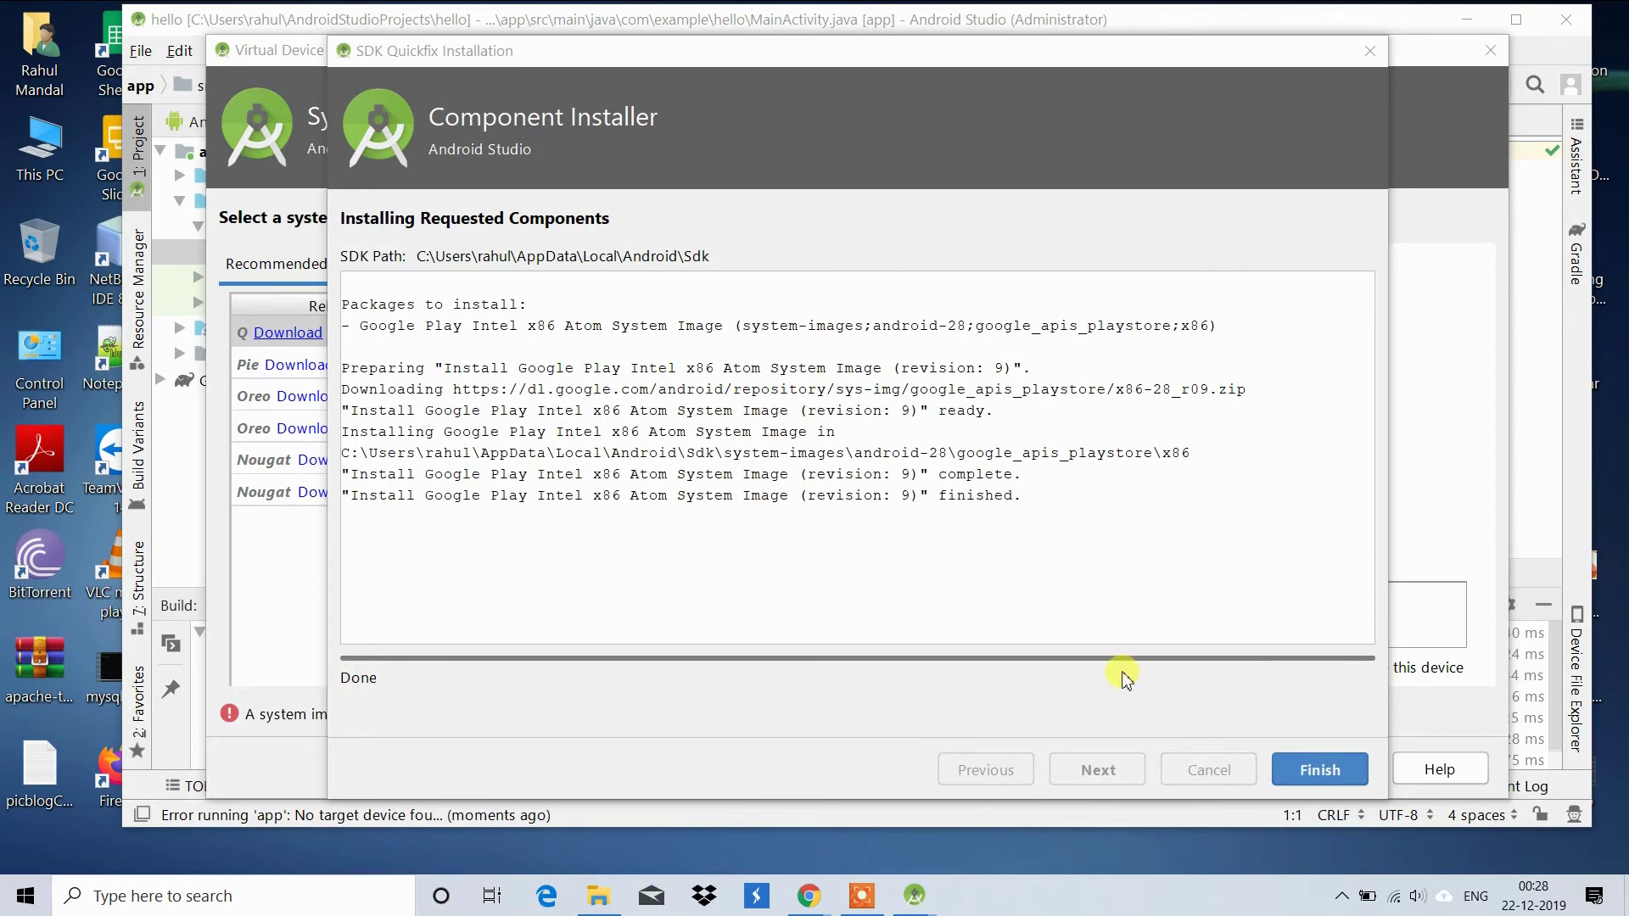
pyautogui.click(1334, 768)
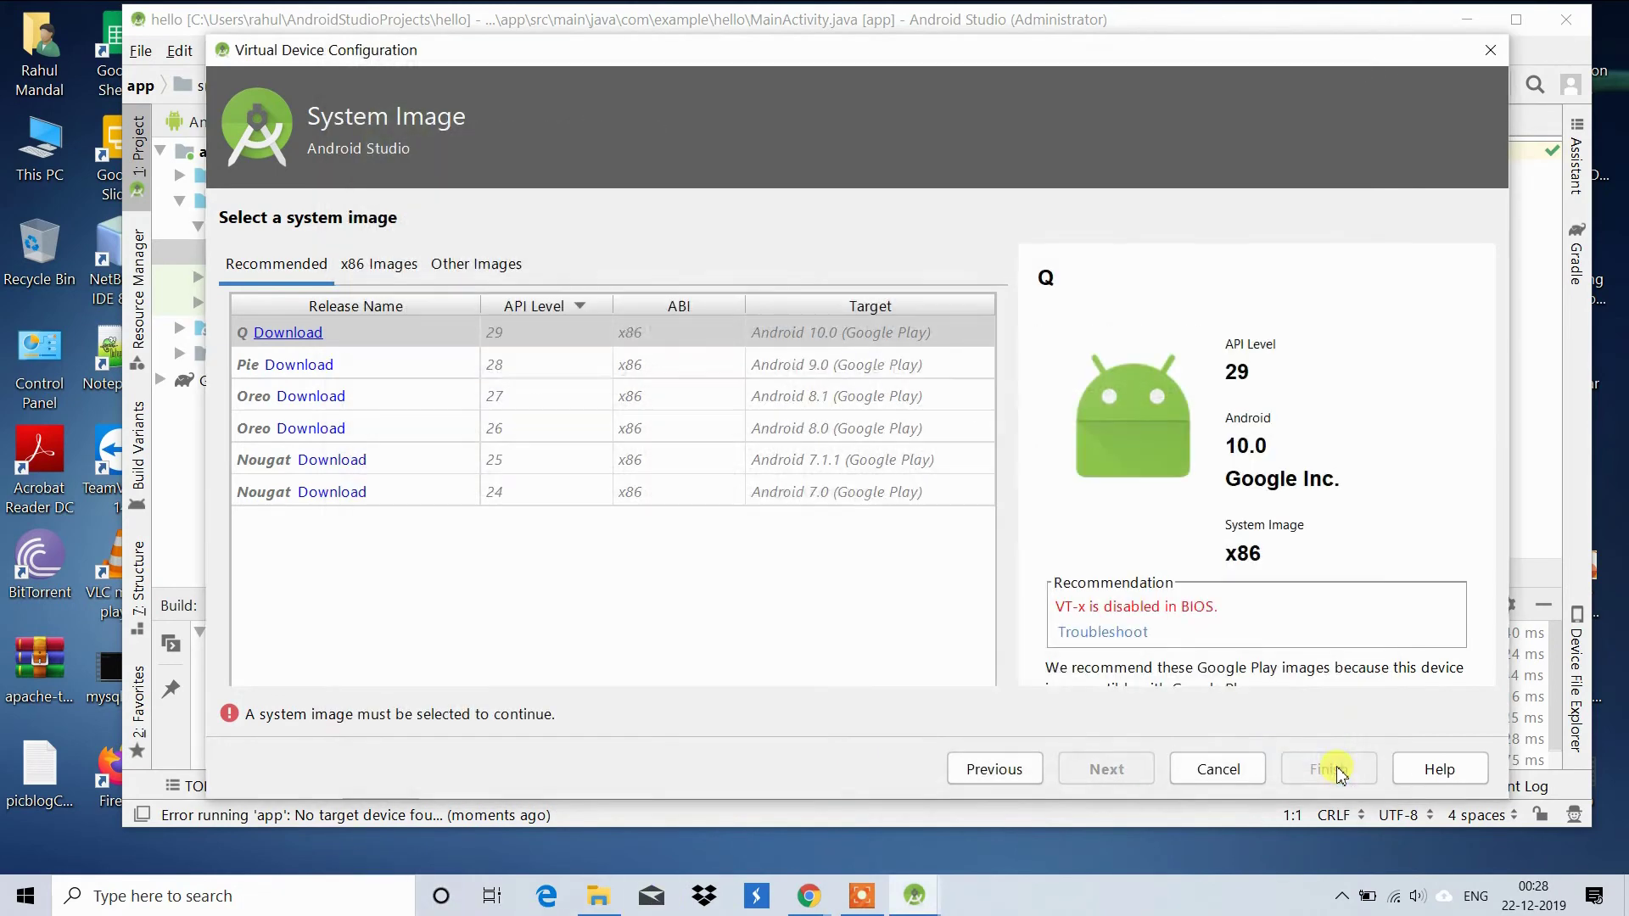
pyautogui.click(419, 363)
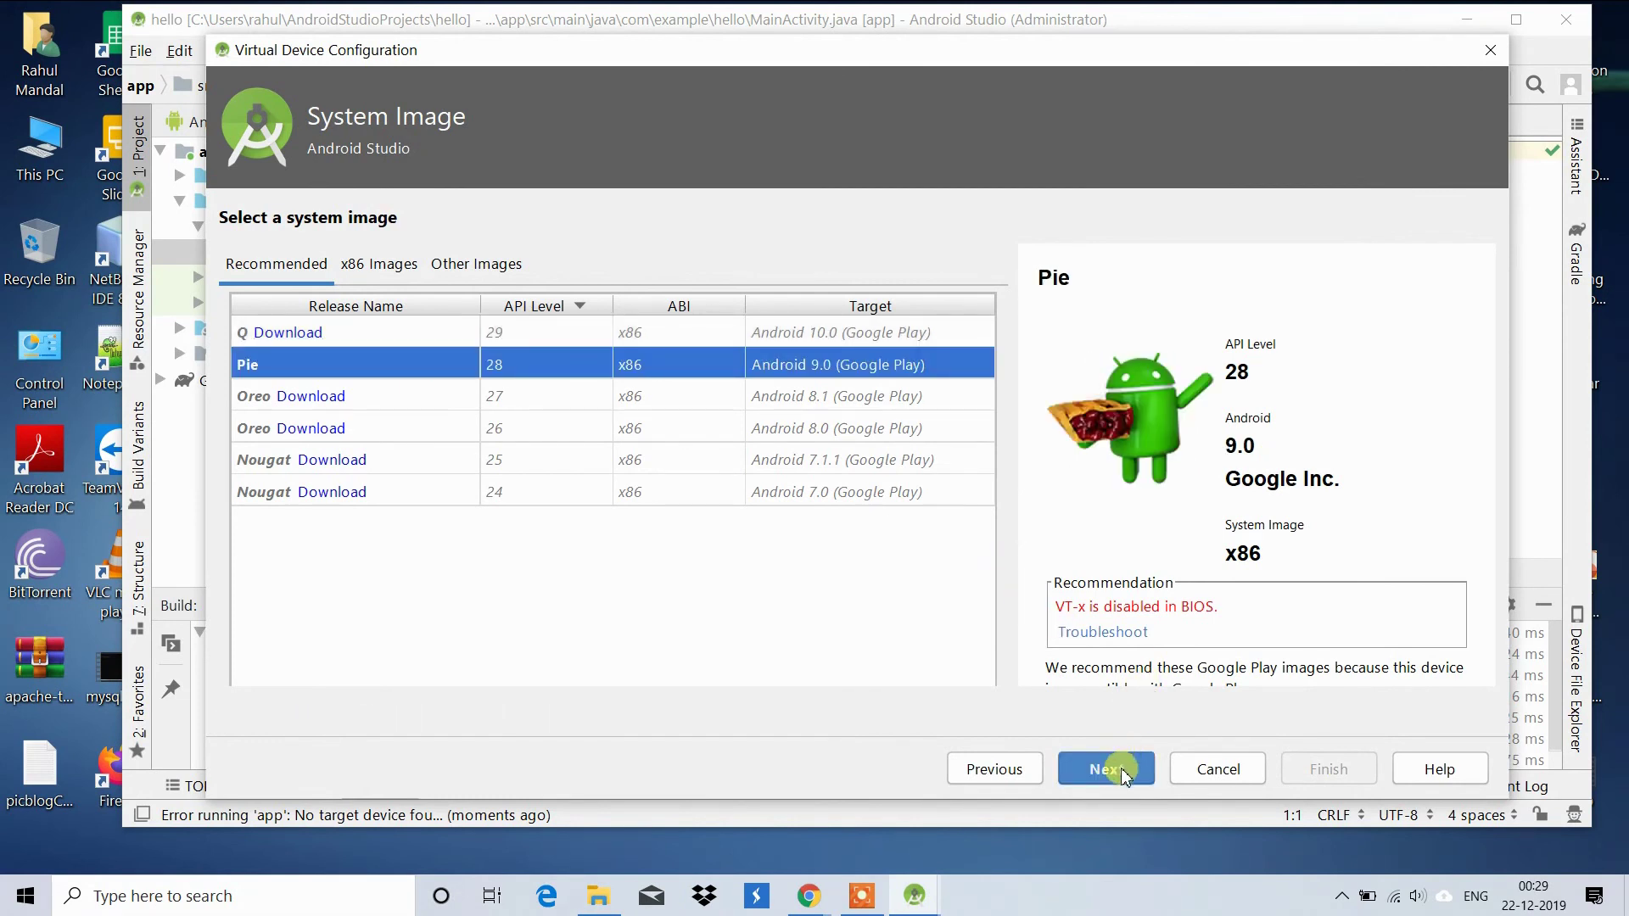
pyautogui.click(1120, 774)
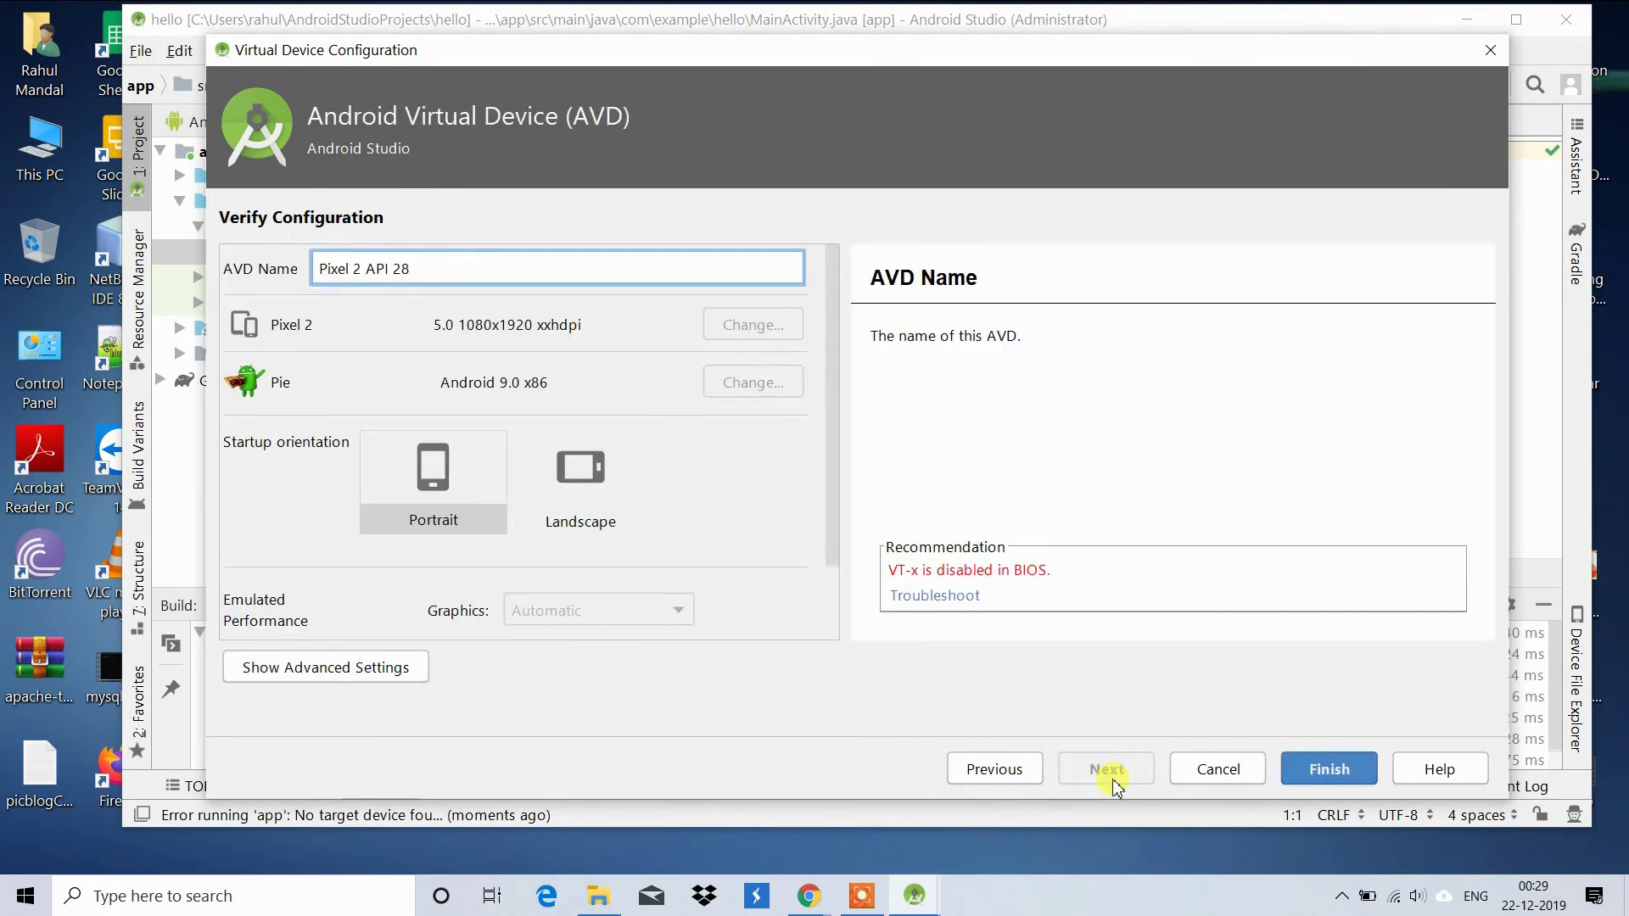